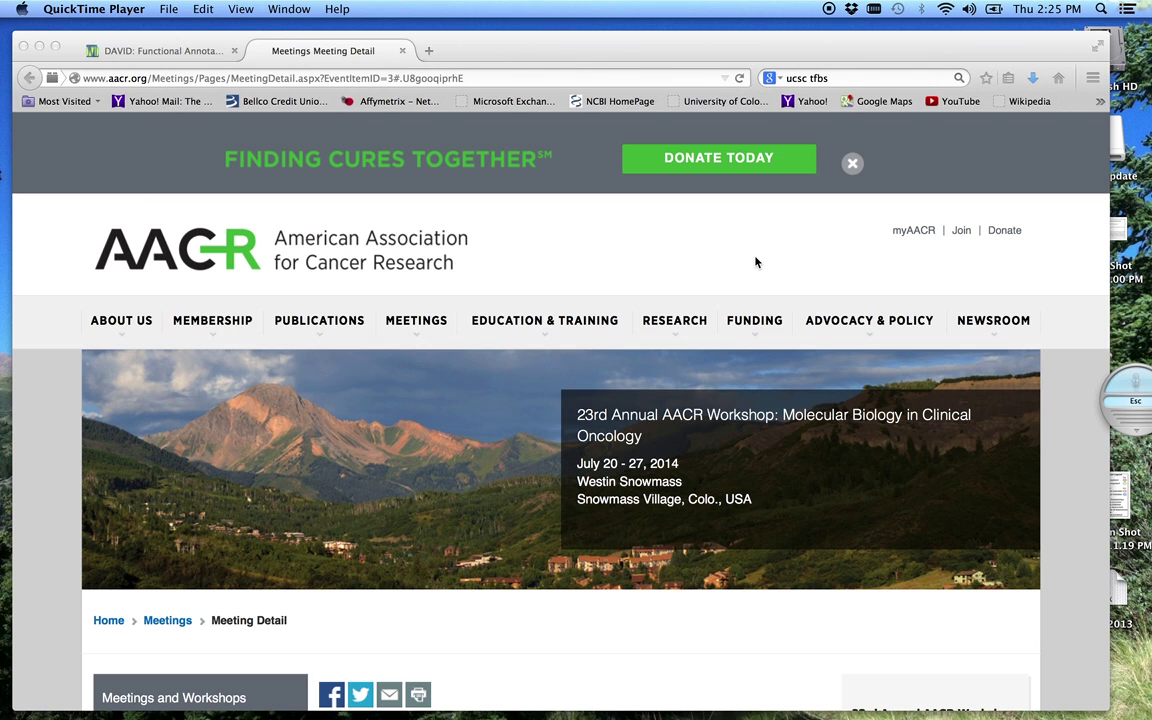
Bring up DAVID's Analysis Wizard holding the 663-gene Homo sapiens ABCvsGCB list
{"action": "left_click", "coordinate": [195, 51]}
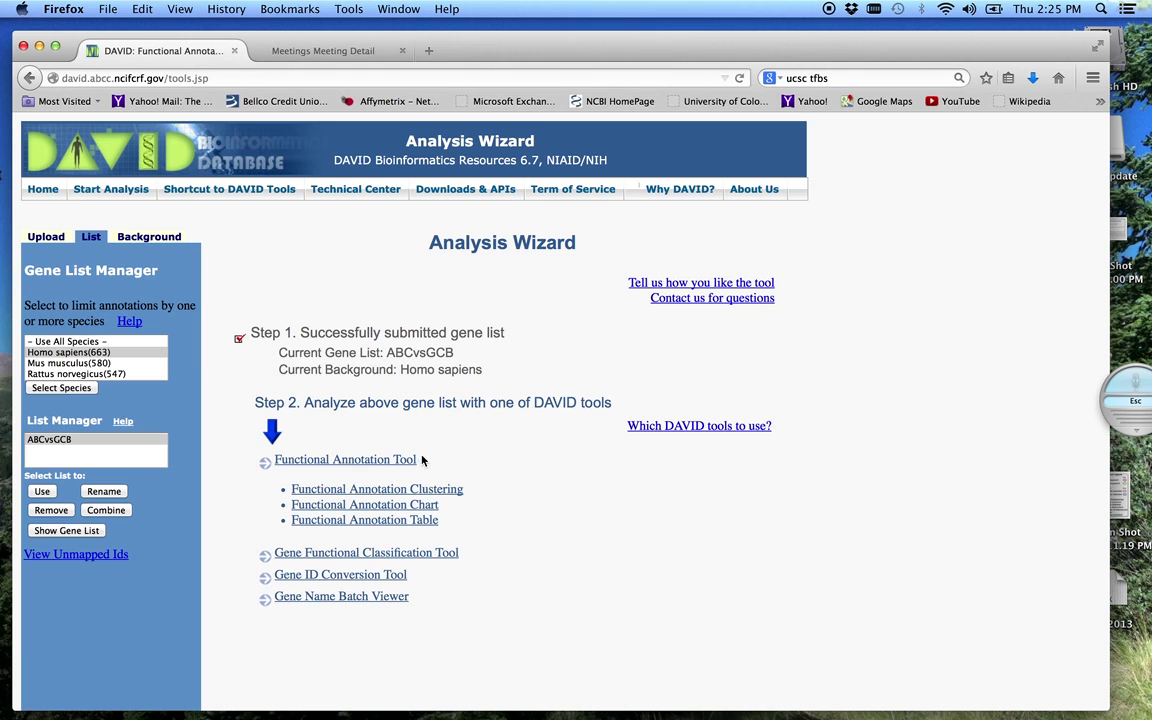
Open the Functional Annotation Tool for ABCvsGCB and expand Disease, showing OMIM_DISEASE at 24.2%
{"action": "left_click", "coordinate": [399, 463]}
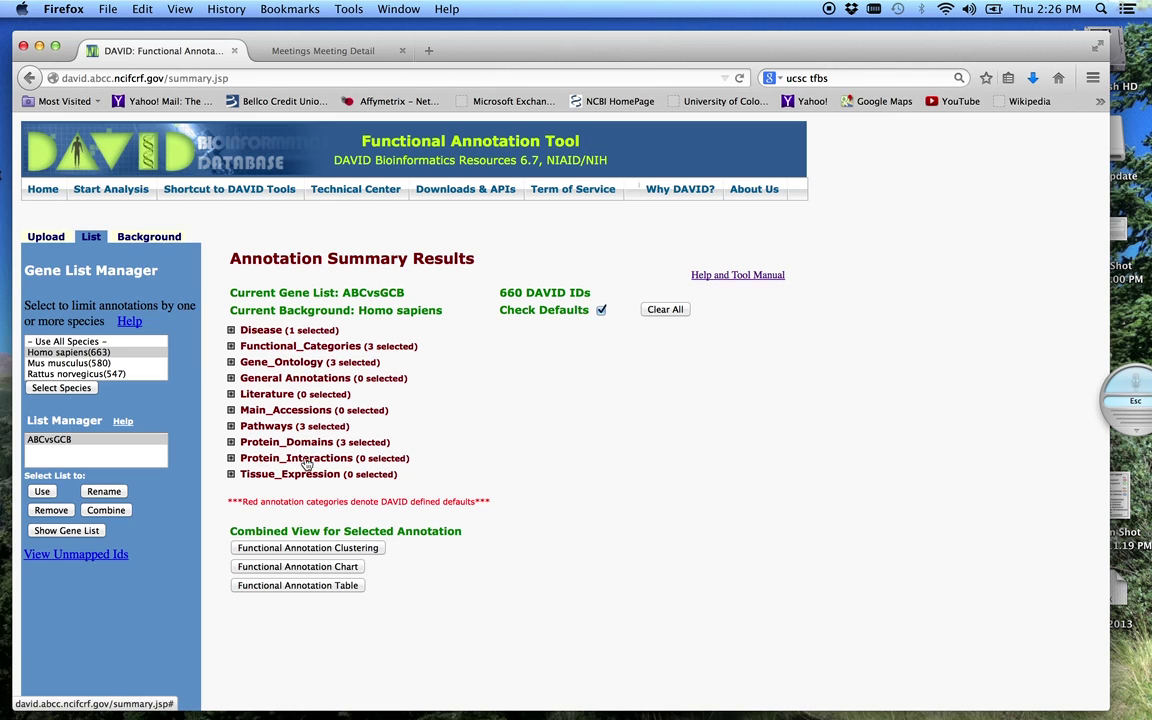
{"action": "left_click", "coordinate": [231, 331]}
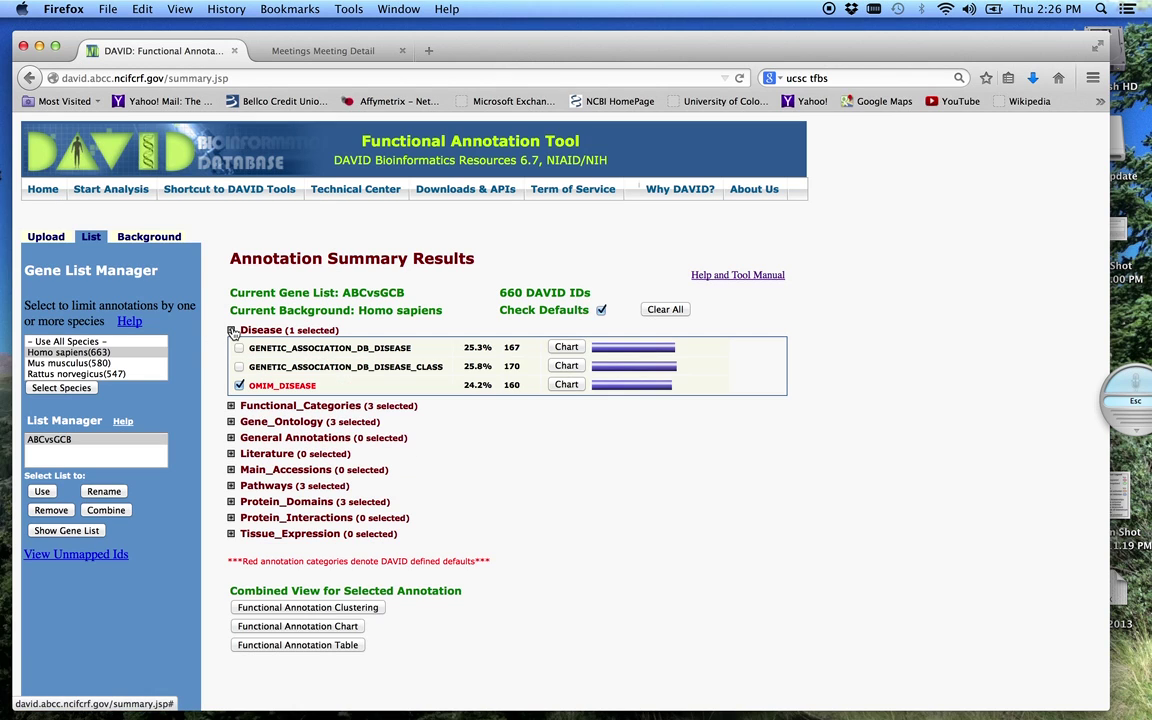
Open an enlarged 131-record GENETIC_ASSOCIATION_DB_DISEASE chart and reveal its Count 2, EASE 0.1 options
{"action": "left_click", "coordinate": [566, 347]}
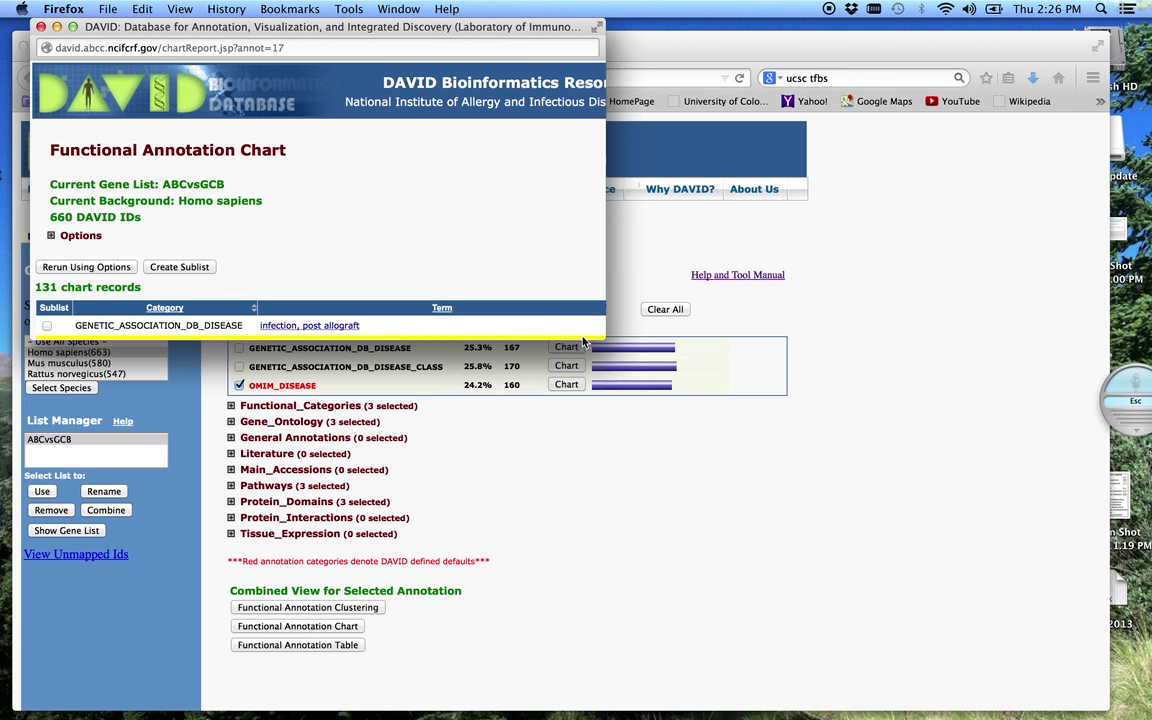
{"action": "mouse_move", "coordinate": [604, 336]}
{"action": "left_mouse_down"}
{"action": "mouse_move", "coordinate": [728, 489]}
{"action": "mouse_move", "coordinate": [983, 664]}
{"action": "left_mouse_up"}
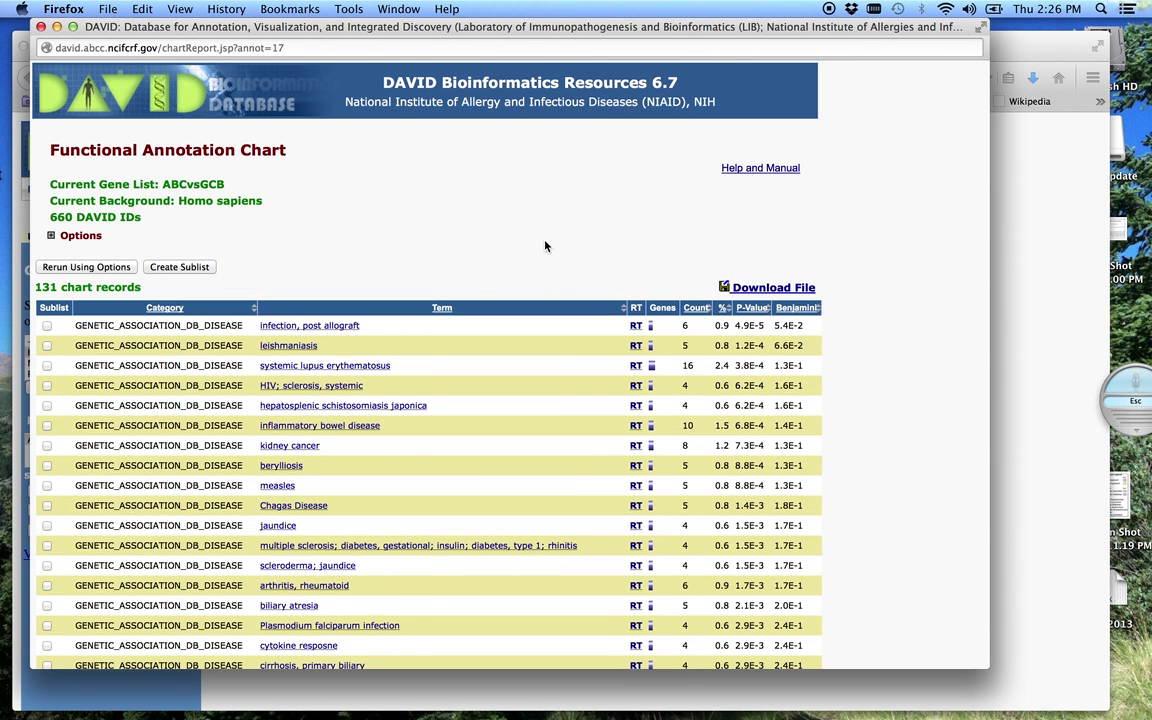
{"action": "scroll", "coordinate": [330, 346], "scroll_direction": "down", "scroll_amount": 3}
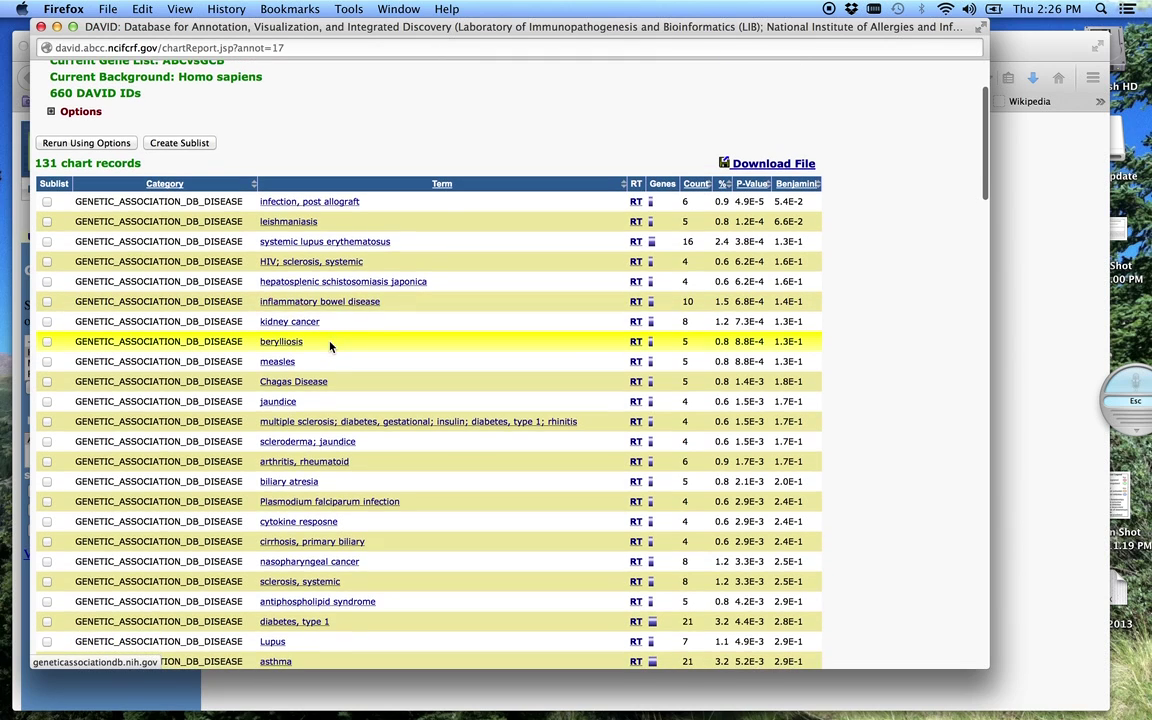
{"action": "scroll", "coordinate": [466, 254], "scroll_direction": "down", "scroll_amount": 1}
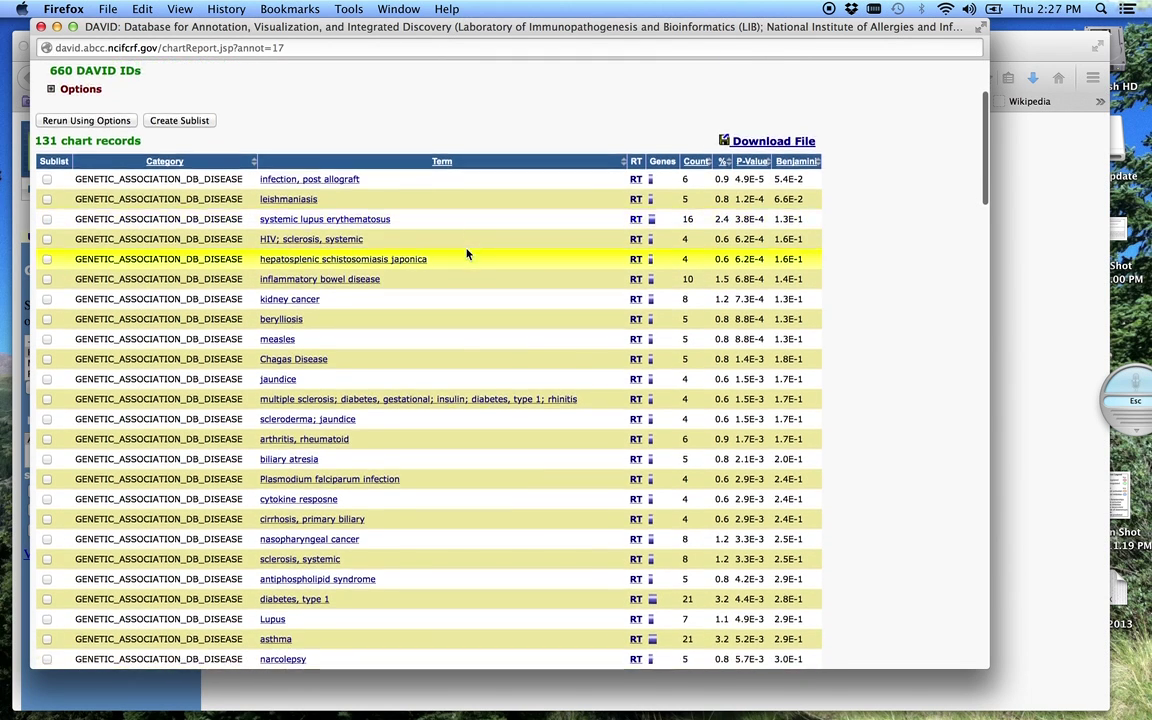
{"action": "scroll", "coordinate": [466, 254], "scroll_direction": "up", "scroll_amount": 2}
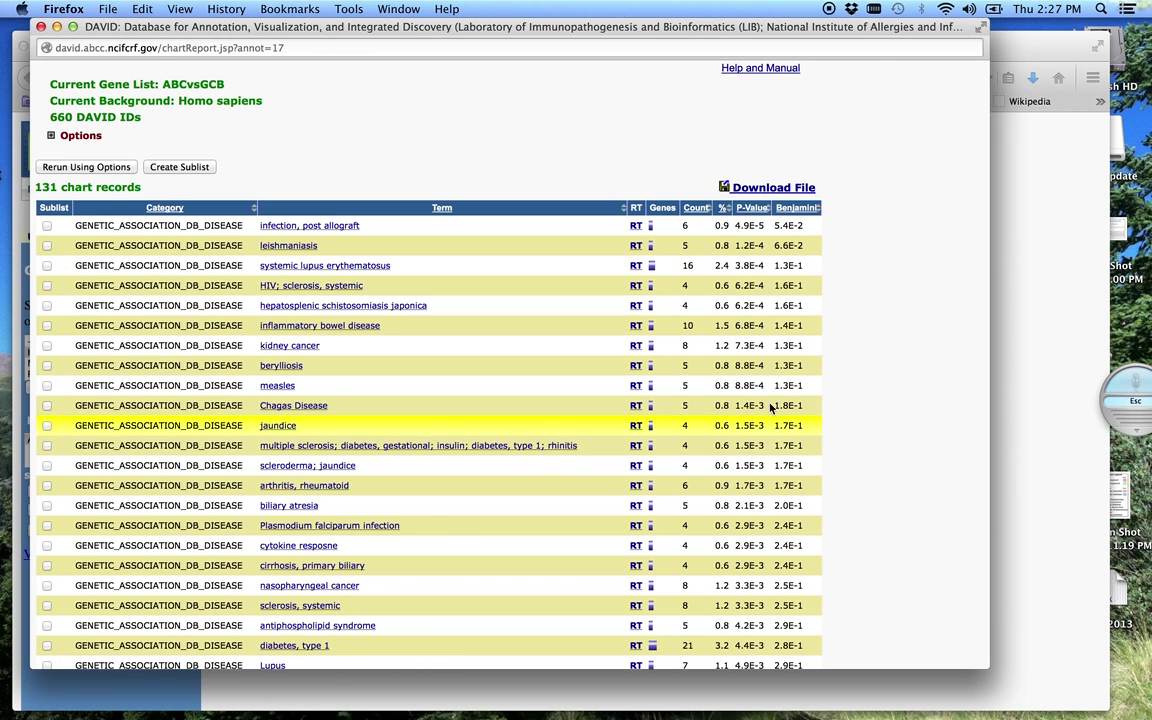
{"action": "scroll", "coordinate": [536, 136], "scroll_direction": "up", "scroll_amount": 1}
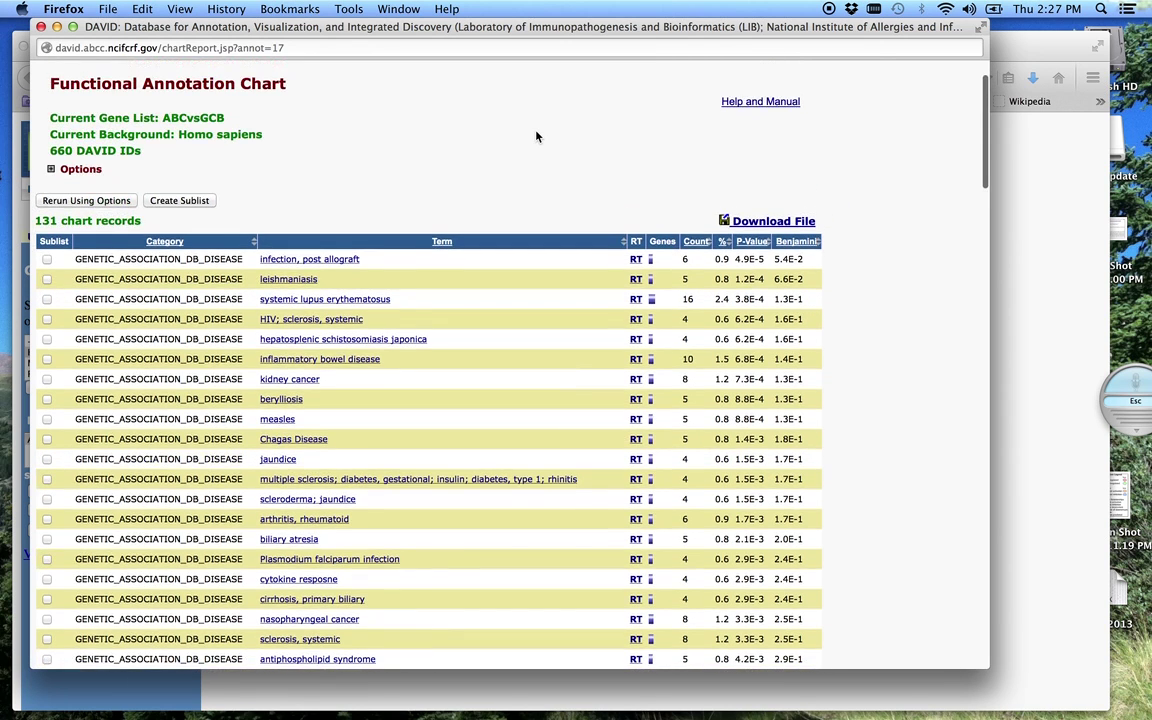
{"action": "left_click", "coordinate": [51, 169]}
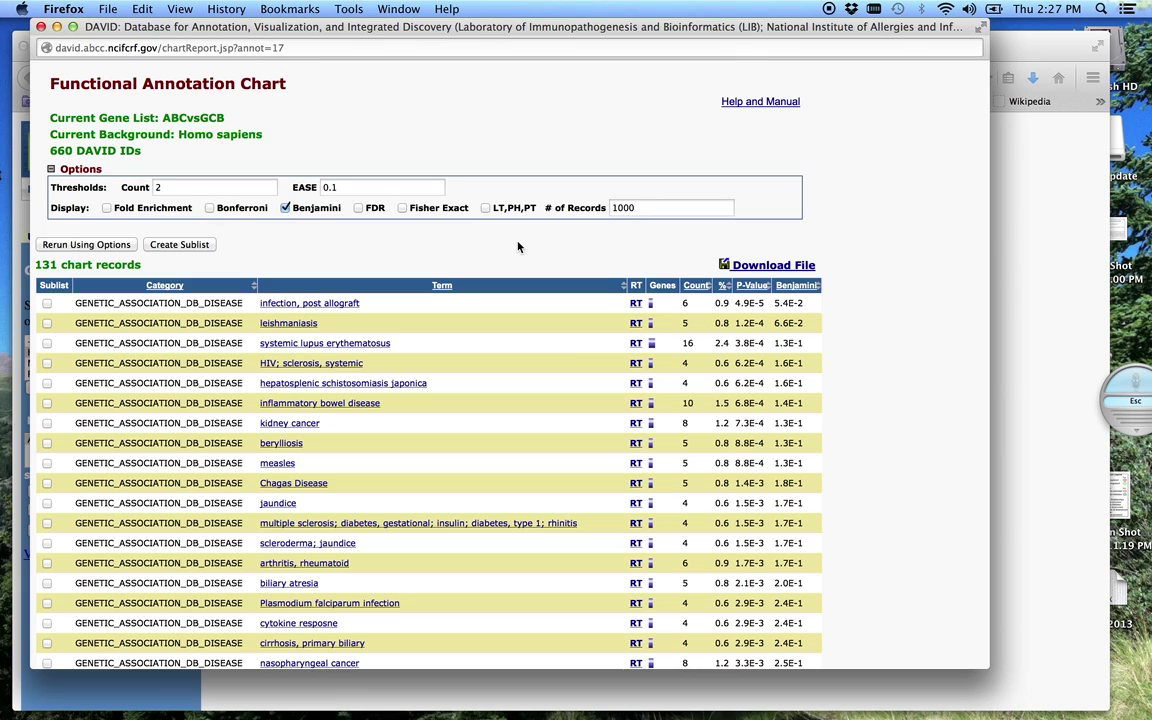
Rerun the disease chart with FDR values included, review the results, then close the chart
{"action": "left_click", "coordinate": [359, 208]}
{"action": "left_click", "coordinate": [121, 245]}
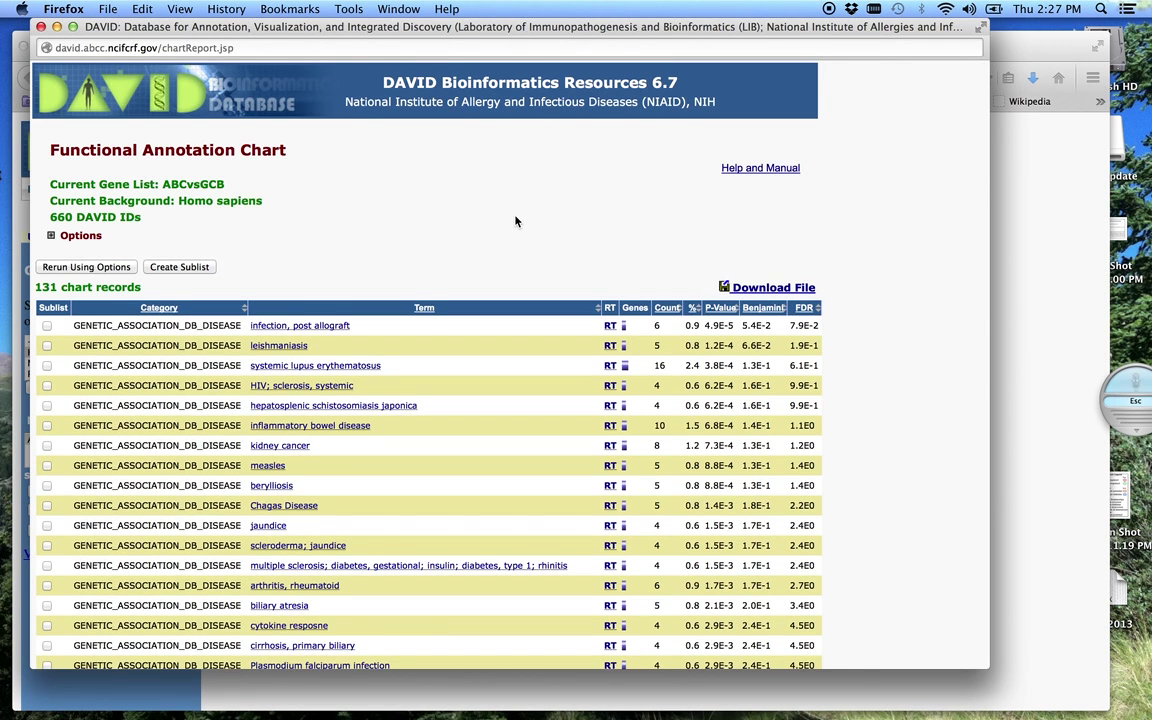
{"action": "scroll", "coordinate": [516, 221], "scroll_direction": "down", "scroll_amount": 1}
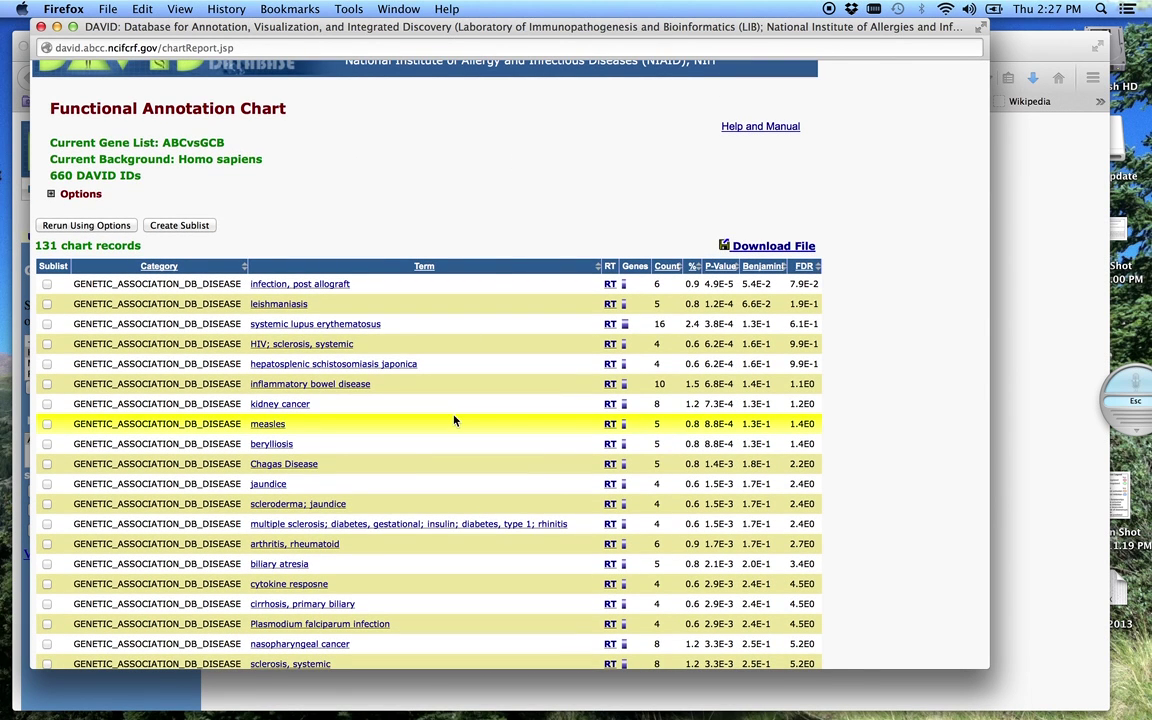
{"action": "scroll", "coordinate": [841, 400], "scroll_direction": "down", "scroll_amount": 3}
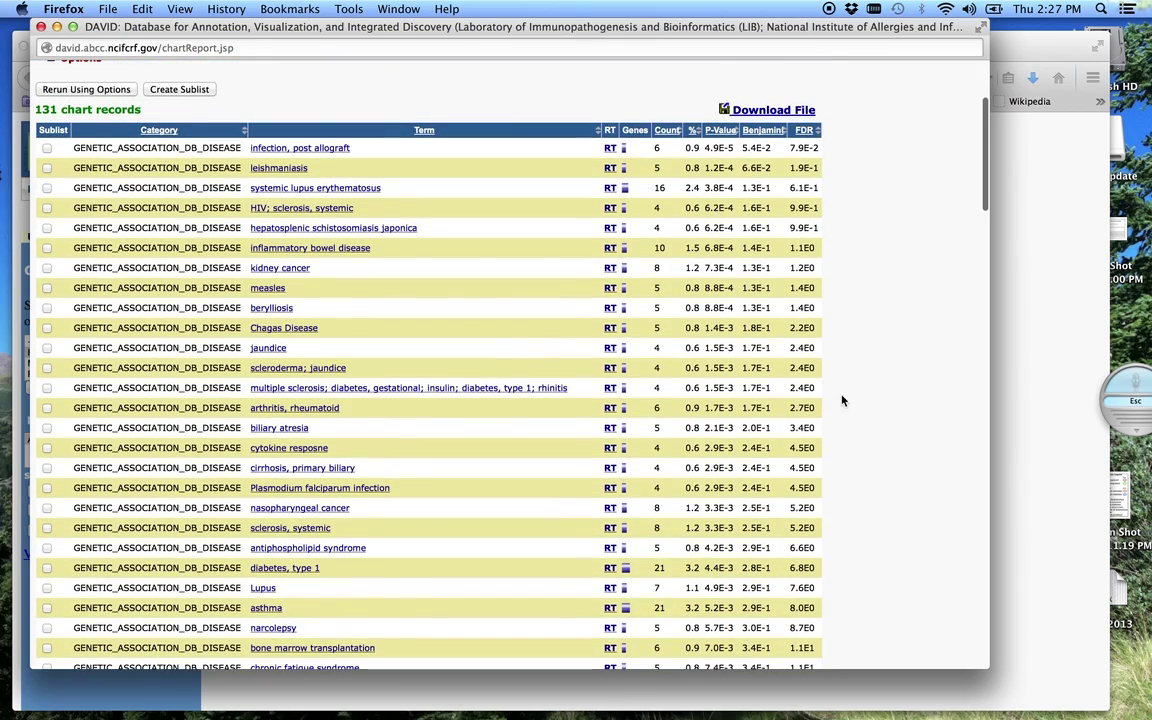
{"action": "scroll", "coordinate": [841, 400], "scroll_direction": "down", "scroll_amount": 3}
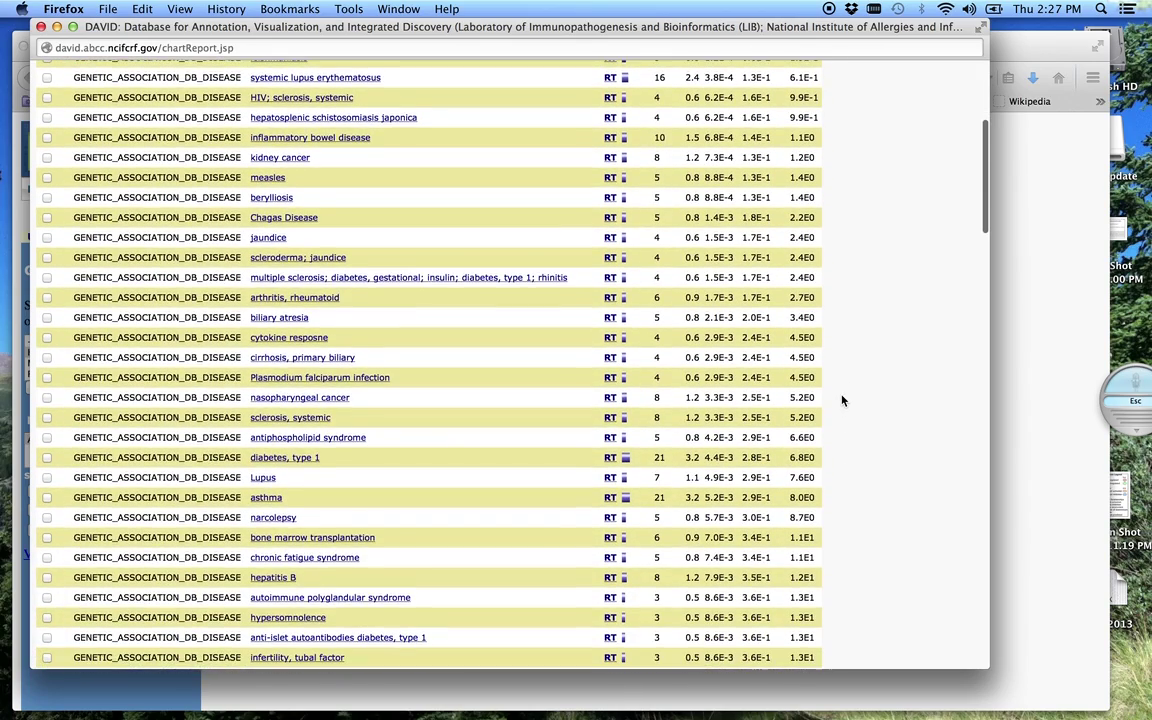
{"action": "scroll", "coordinate": [841, 400], "scroll_direction": "down", "scroll_amount": 1}
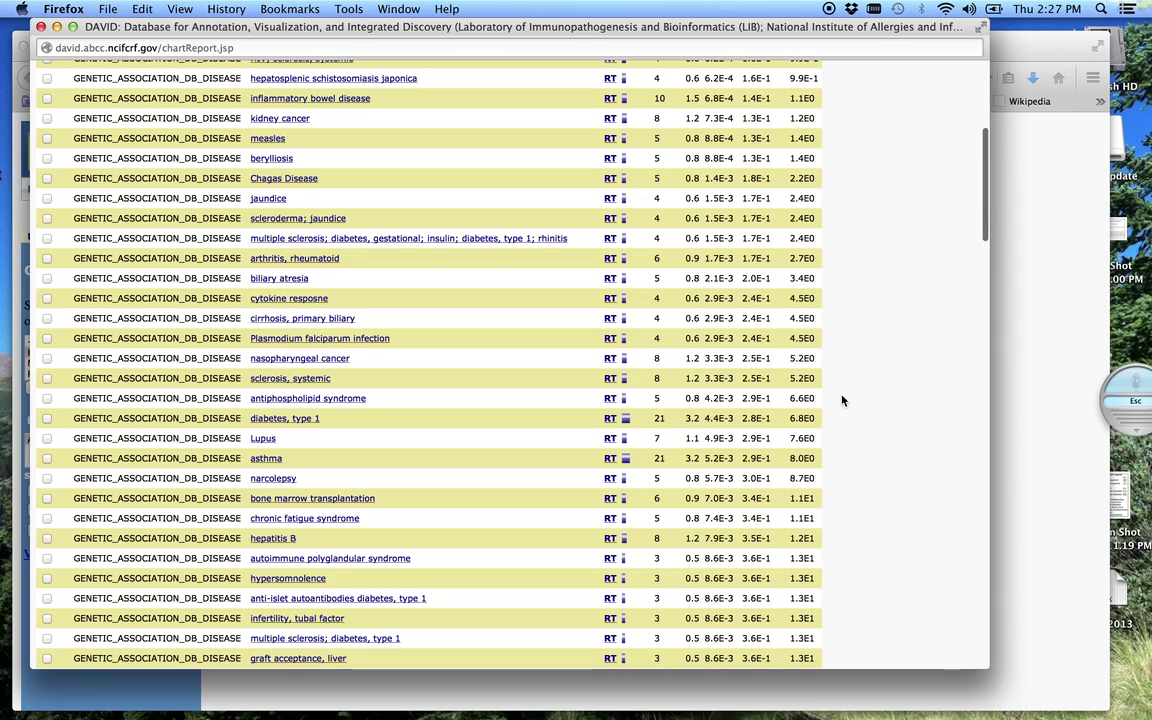
{"action": "scroll", "coordinate": [841, 400], "scroll_direction": "up", "scroll_amount": 6}
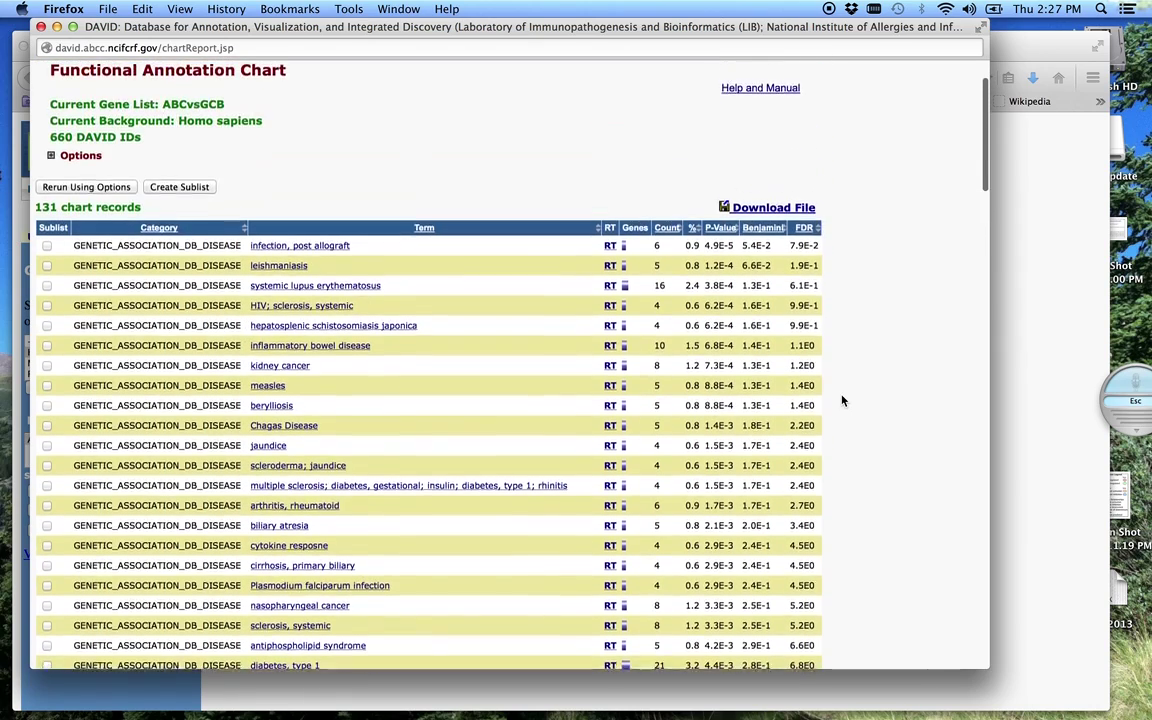
{"action": "scroll", "coordinate": [841, 400], "scroll_direction": "up", "scroll_amount": 2}
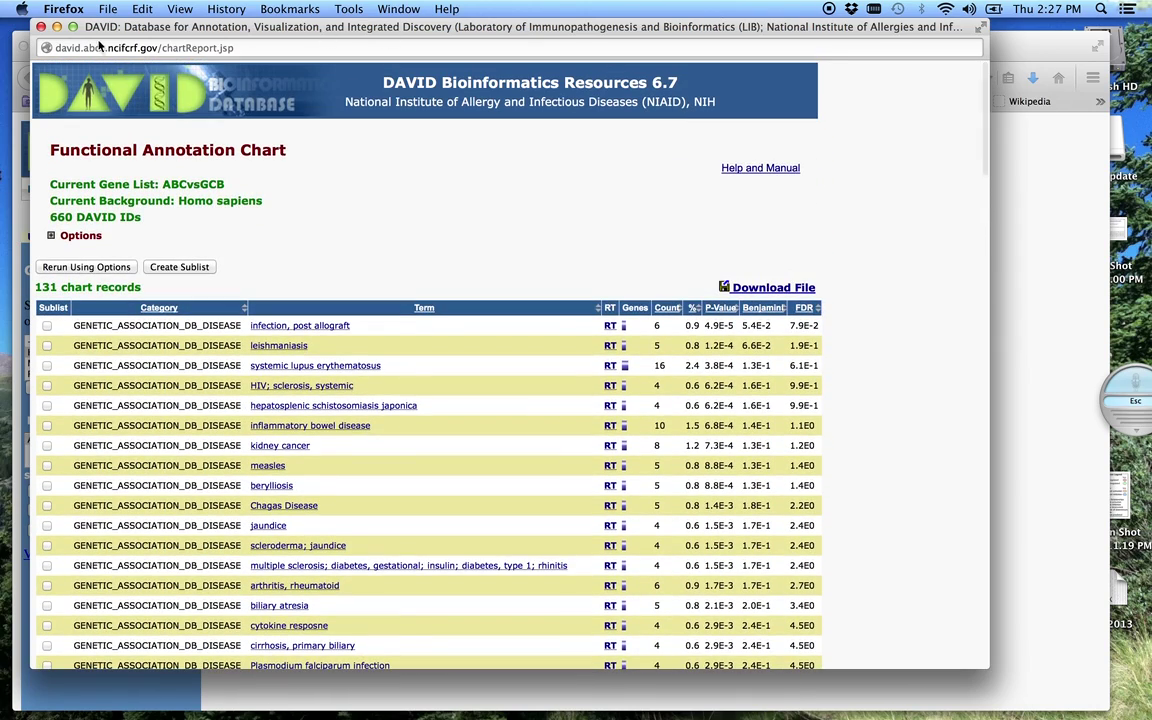
{"action": "left_click", "coordinate": [41, 27]}
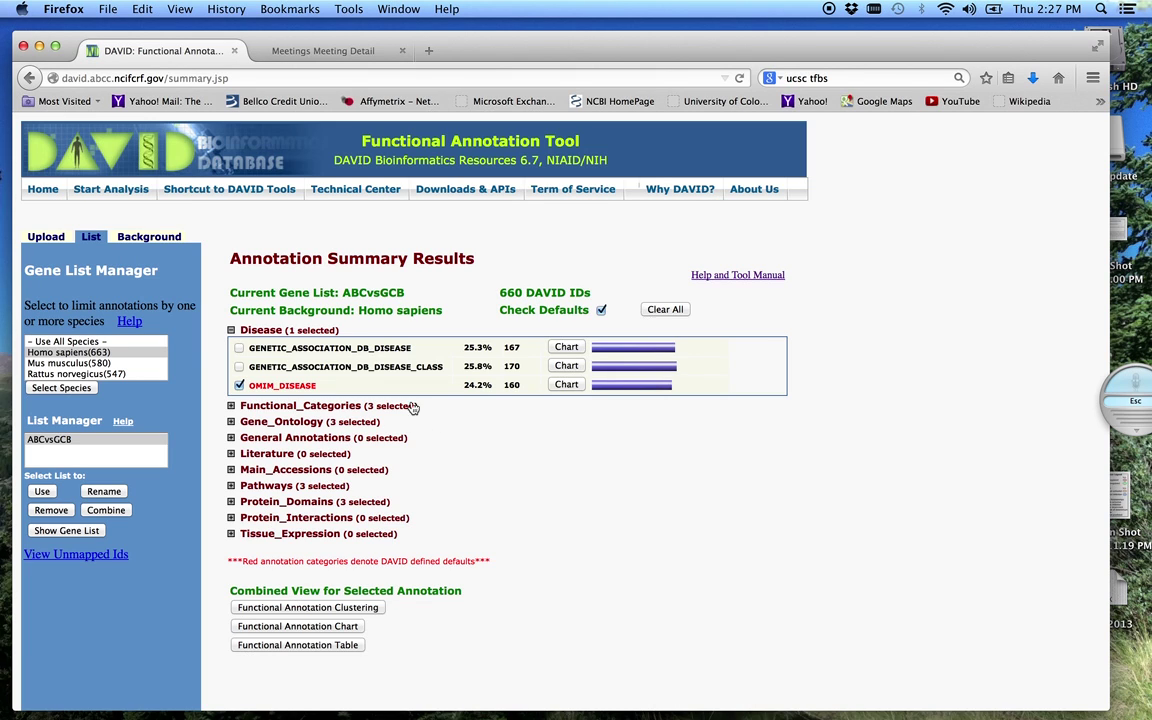
Collapse Disease and expand Pathways, showing KEGG_PATHWAY at 29.4% and PANTHER_PATHWAY at 24.8%
{"action": "left_click", "coordinate": [231, 330]}
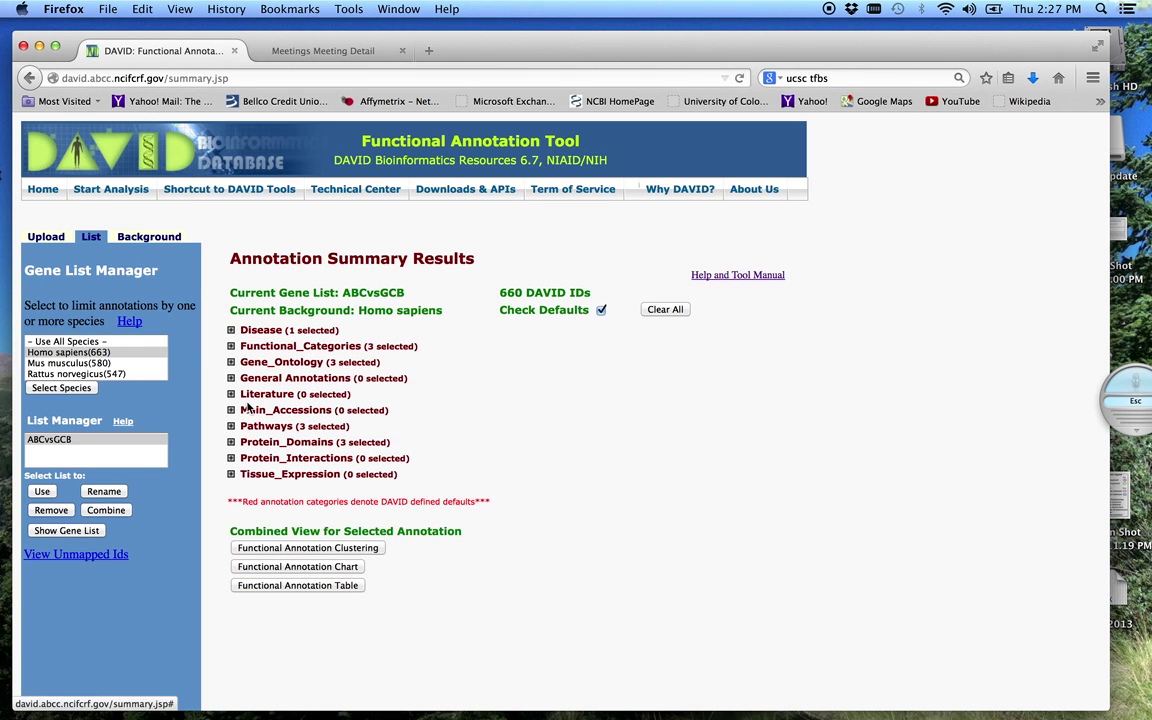
{"action": "left_click", "coordinate": [231, 426]}
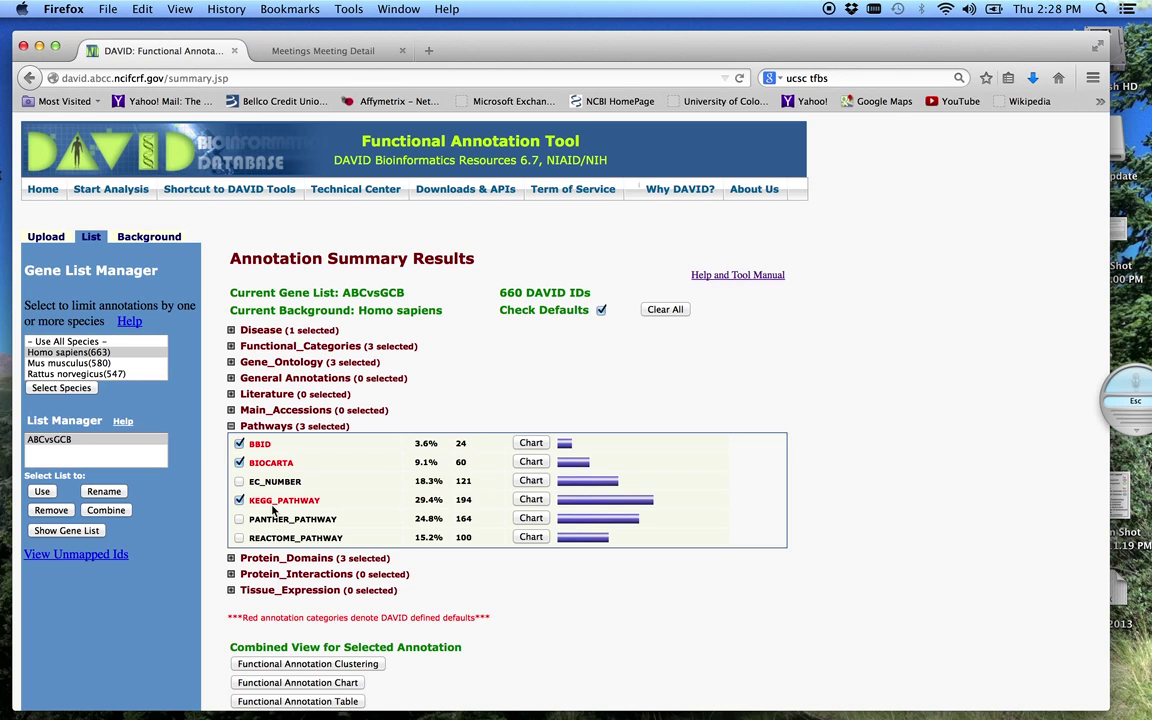
Open an enlarged KEGG_PATHWAY chart and browse its 24 pathways, headed by Intestinal immune network for IgA production
{"action": "left_click", "coordinate": [527, 500]}
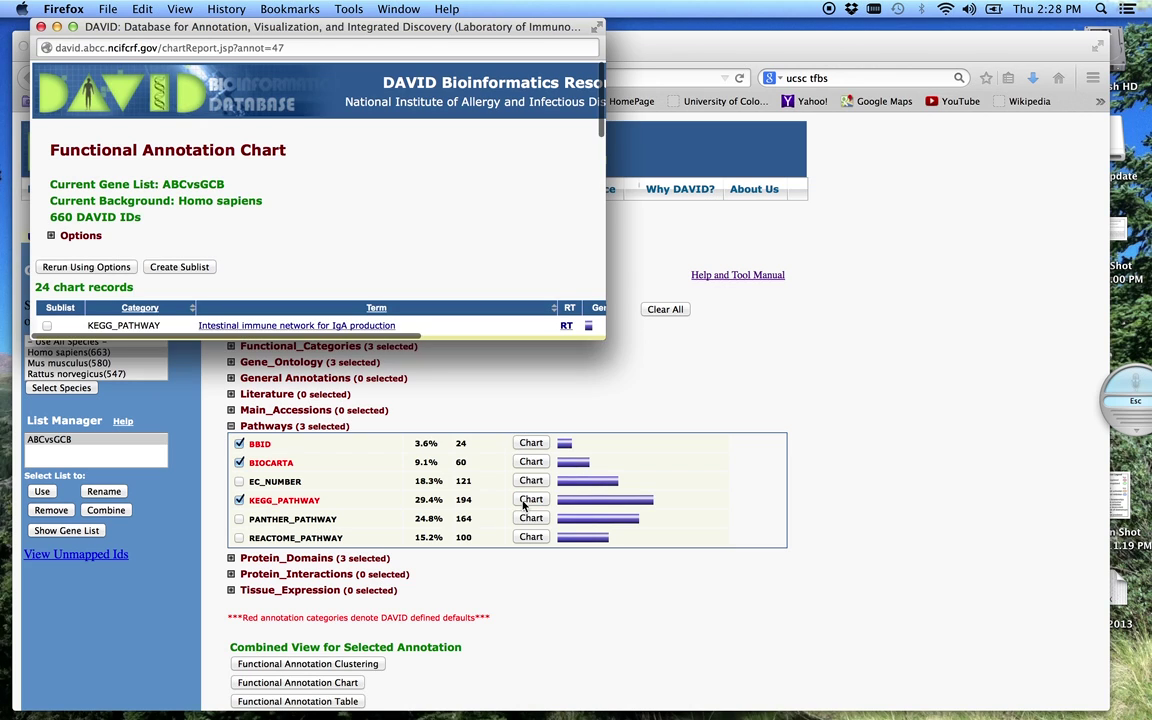
{"action": "mouse_move", "coordinate": [603, 343]}
{"action": "left_mouse_down"}
{"action": "mouse_move", "coordinate": [789, 566]}
{"action": "mouse_move", "coordinate": [975, 662]}
{"action": "left_mouse_up"}
{"action": "scroll", "coordinate": [826, 407], "scroll_direction": "down", "scroll_amount": 1}
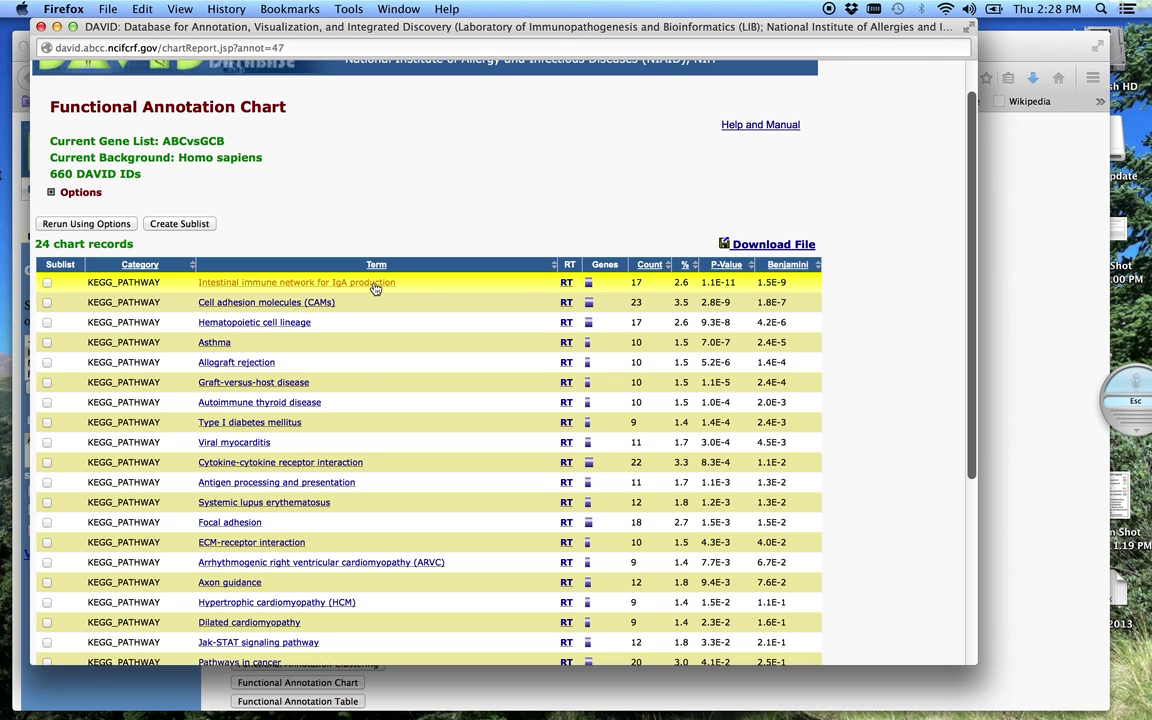
{"action": "scroll", "coordinate": [363, 371], "scroll_direction": "down", "scroll_amount": 1}
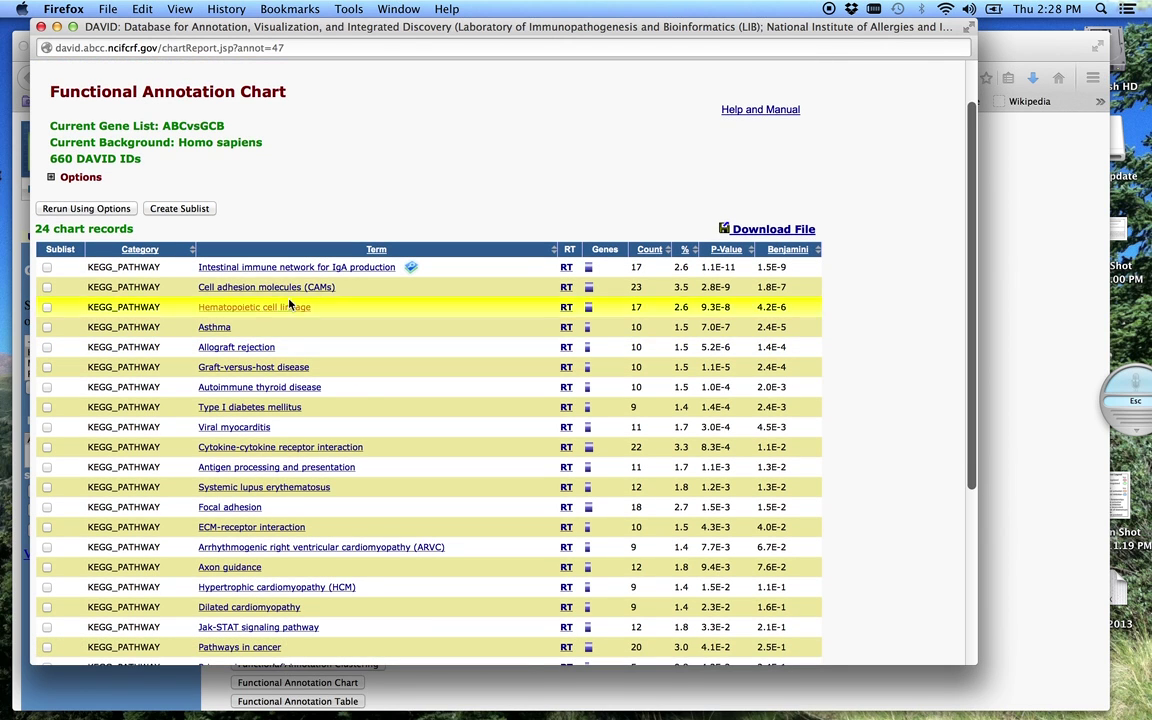
{"action": "scroll", "coordinate": [367, 335], "scroll_direction": "down", "scroll_amount": 3}
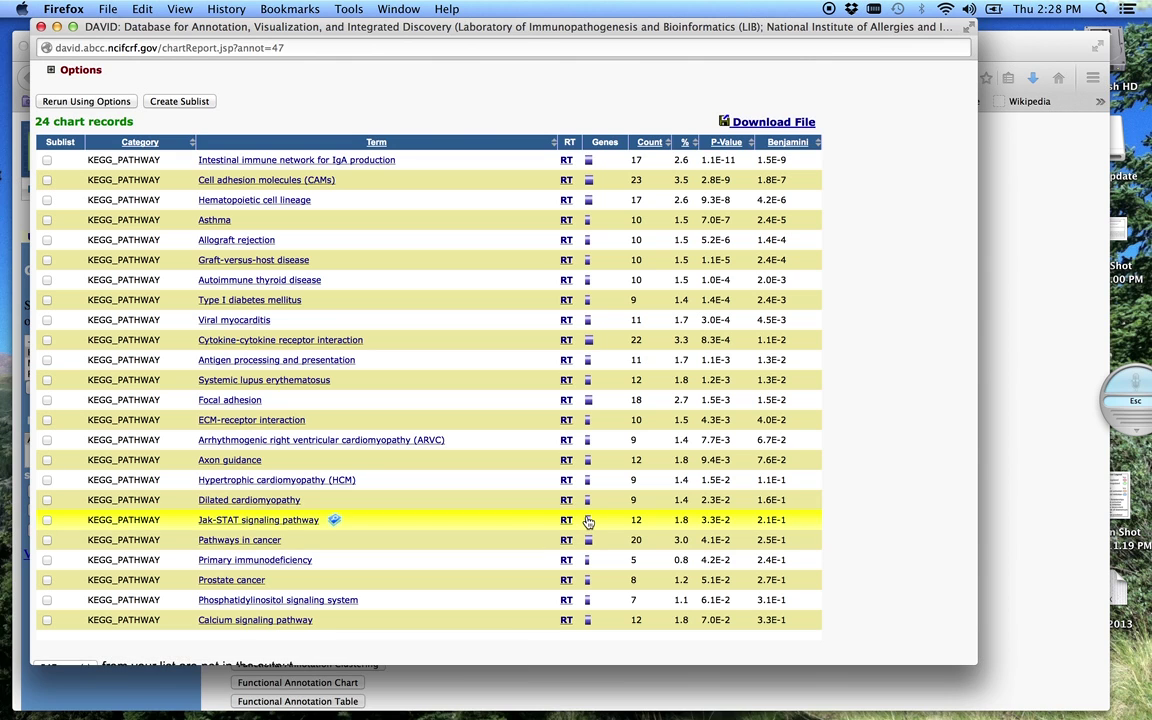
Close the 12-gene report in the main browser window and collapse the Pathways category
{"action": "key", "text": "super+grave"}
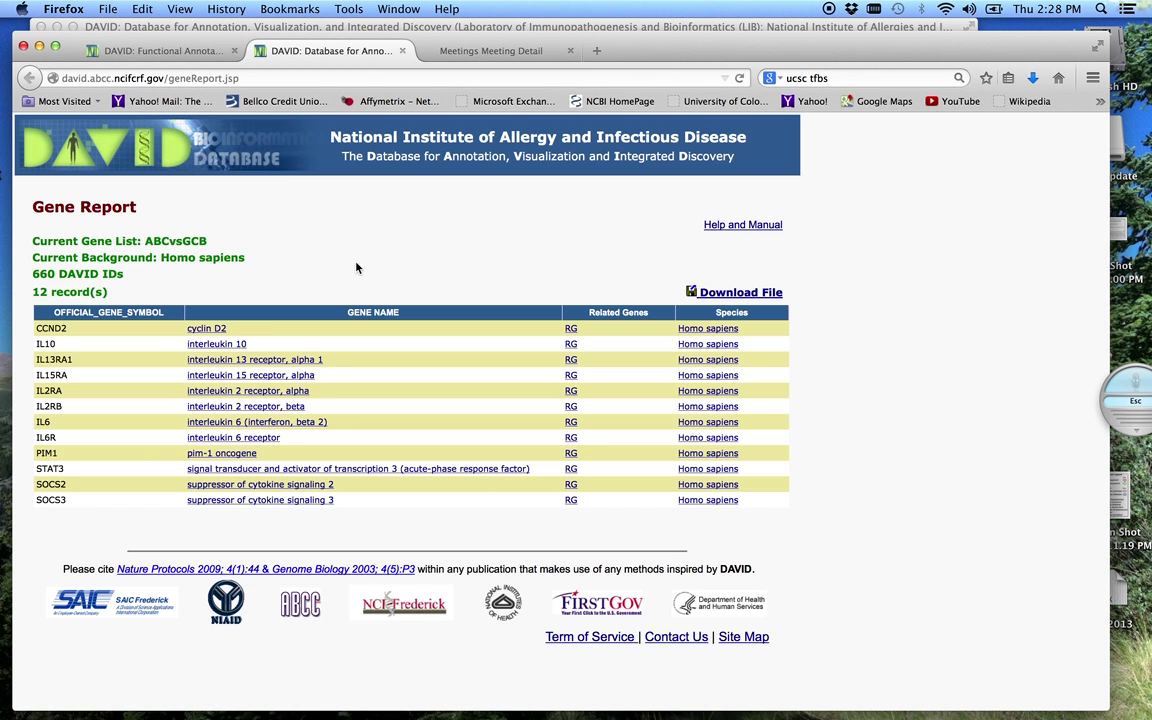
{"action": "left_click", "coordinate": [404, 51]}
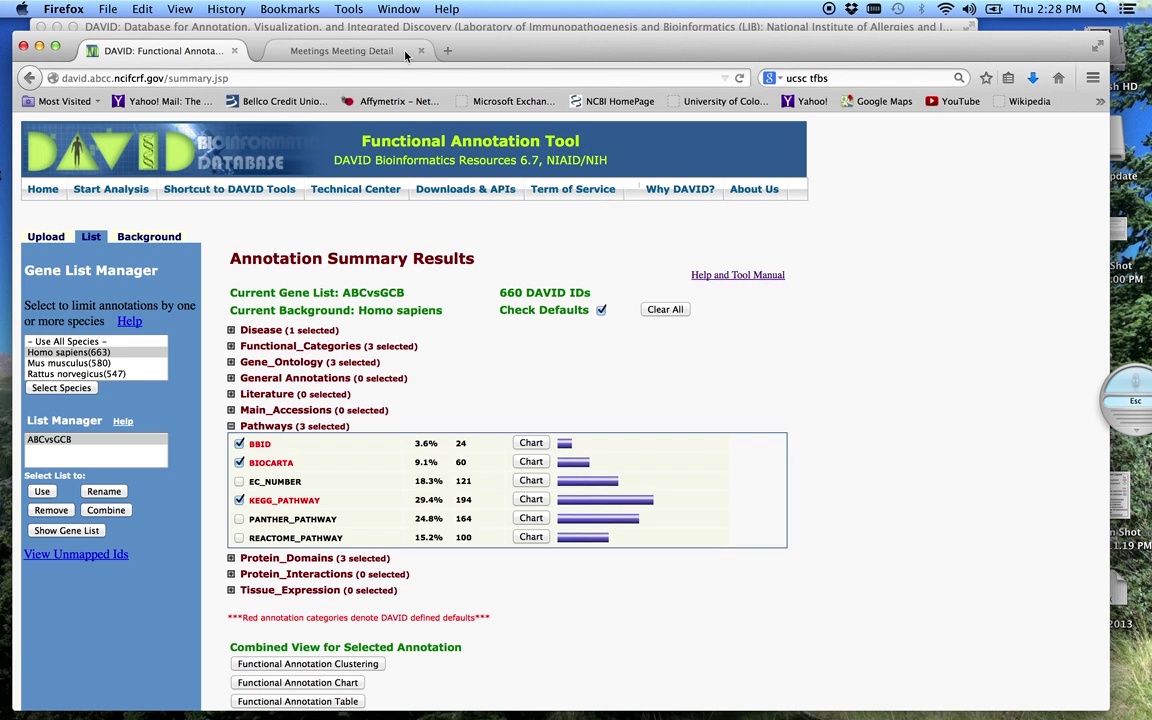
{"action": "left_click", "coordinate": [231, 427]}
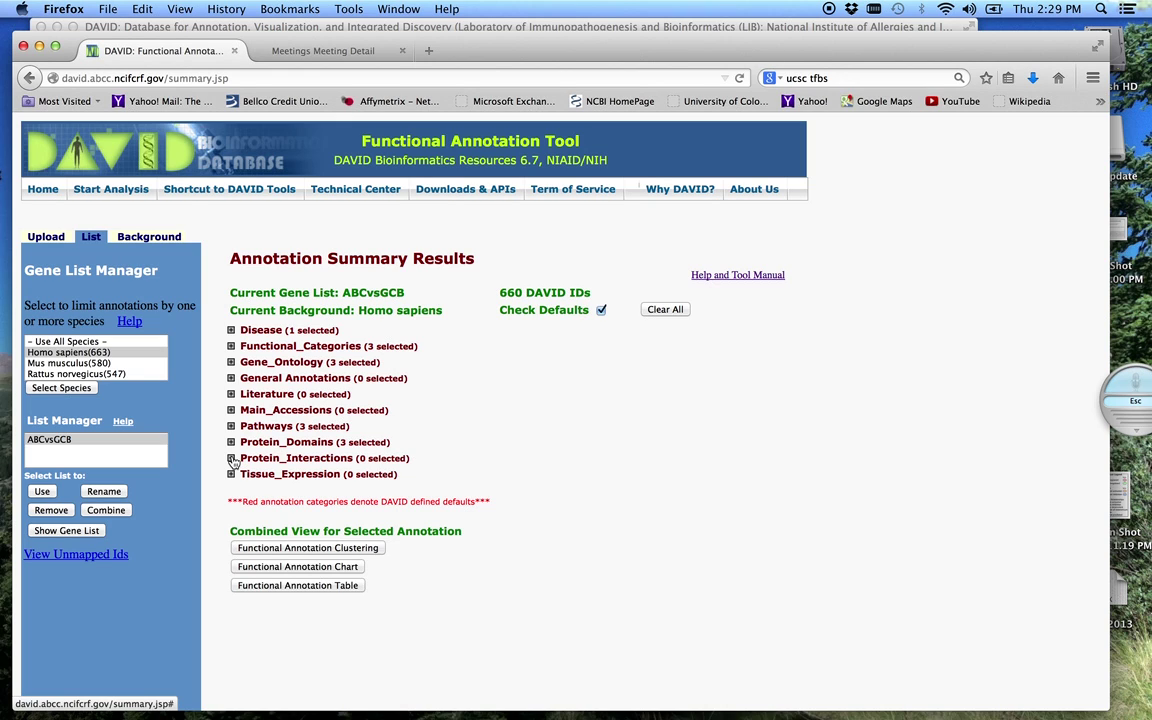
Expand Protein_Interactions to list its eight sources, including UCSC_TFBS 98.3% (649) and MINT 29.2% (193)
{"action": "left_click", "coordinate": [231, 459]}
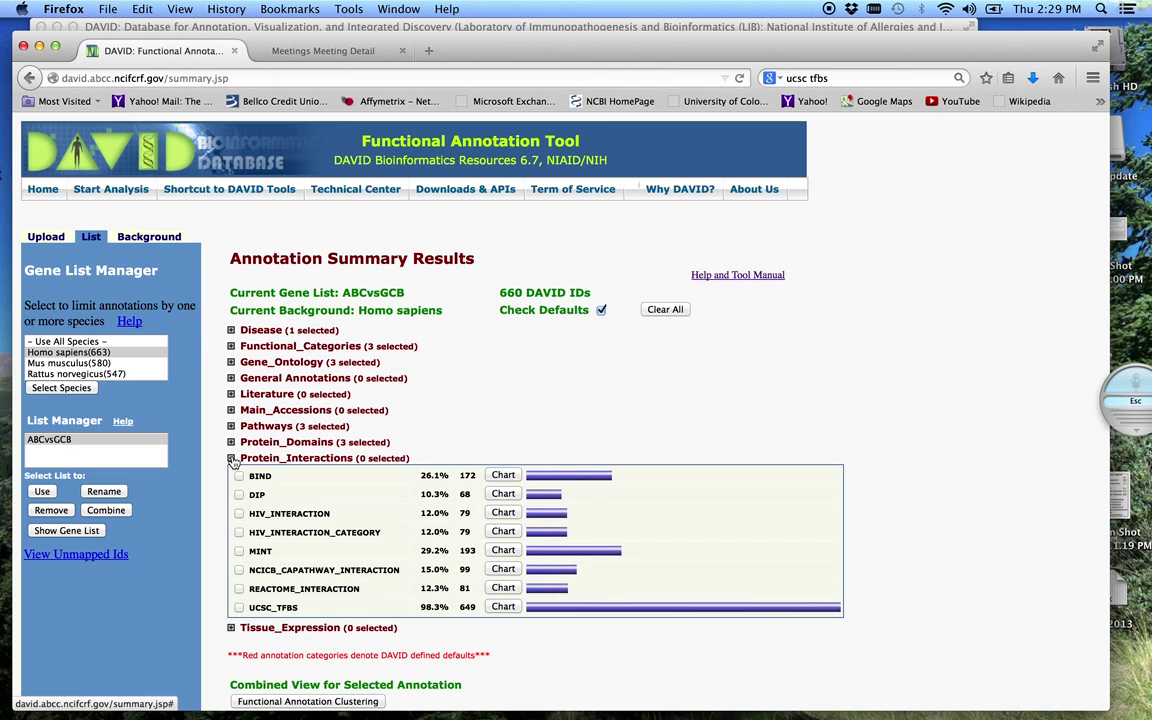
{"action": "scroll", "coordinate": [846, 612], "scroll_direction": "down", "scroll_amount": 2}
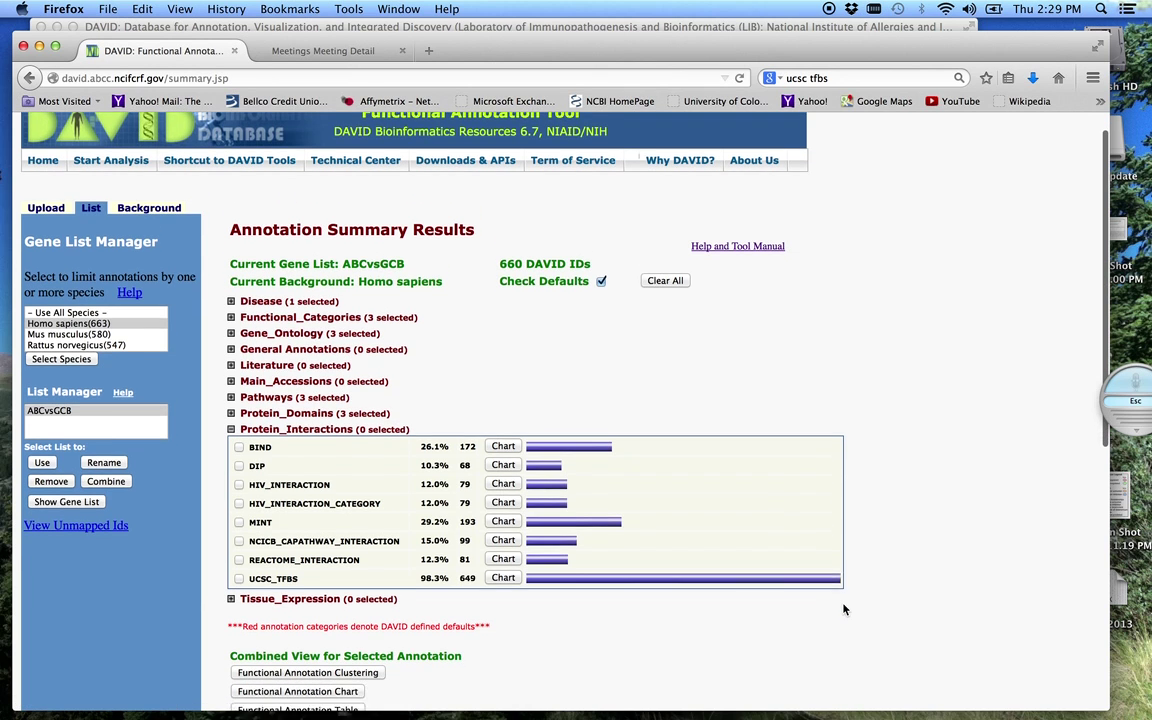
{"action": "scroll", "coordinate": [843, 609], "scroll_direction": "down", "scroll_amount": 2}
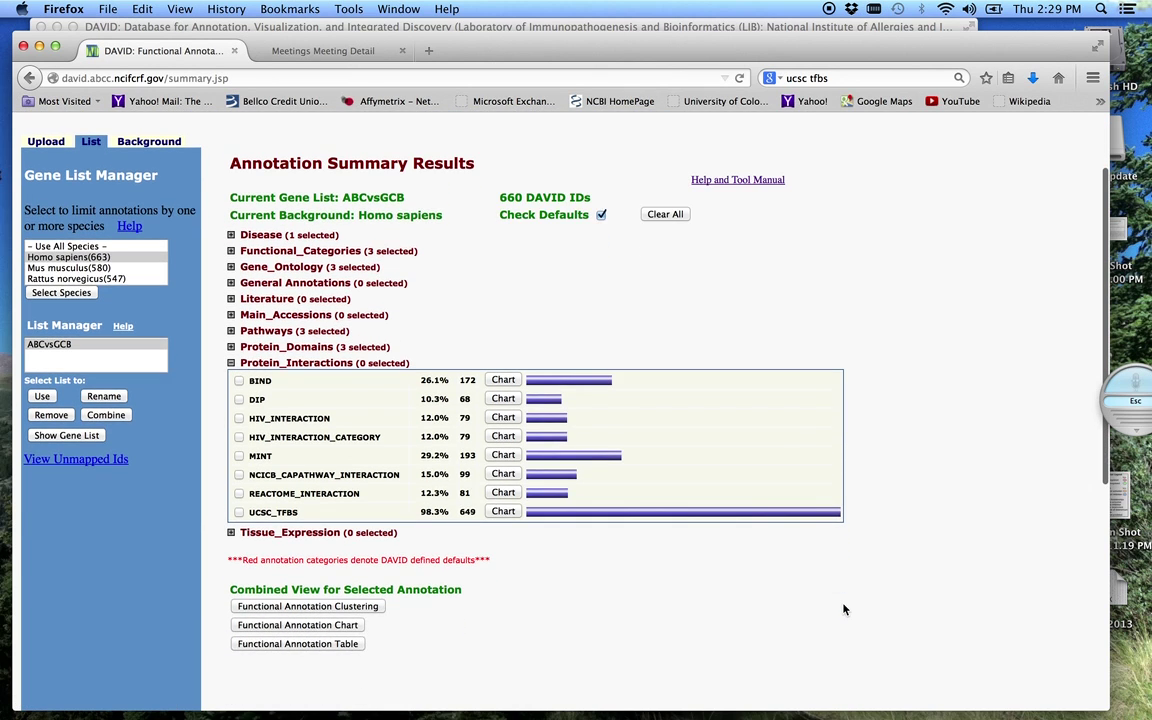
Open an enlarged UCSC_TFBS chart listing 165 records, headed by NFAT (P 1.6E-21)
{"action": "left_click", "coordinate": [503, 512]}
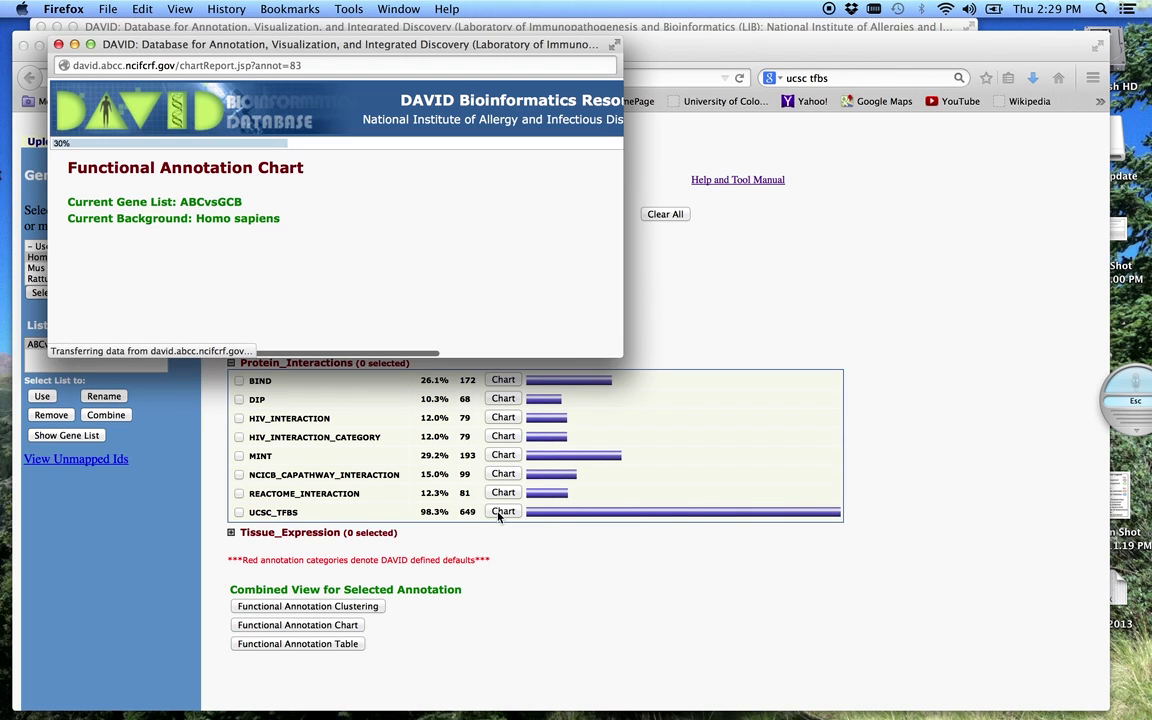
{"action": "mouse_move", "coordinate": [624, 343]}
{"action": "left_mouse_down"}
{"action": "mouse_move", "coordinate": [818, 674]}
{"action": "mouse_move", "coordinate": [1018, 710]}
{"action": "left_mouse_up"}
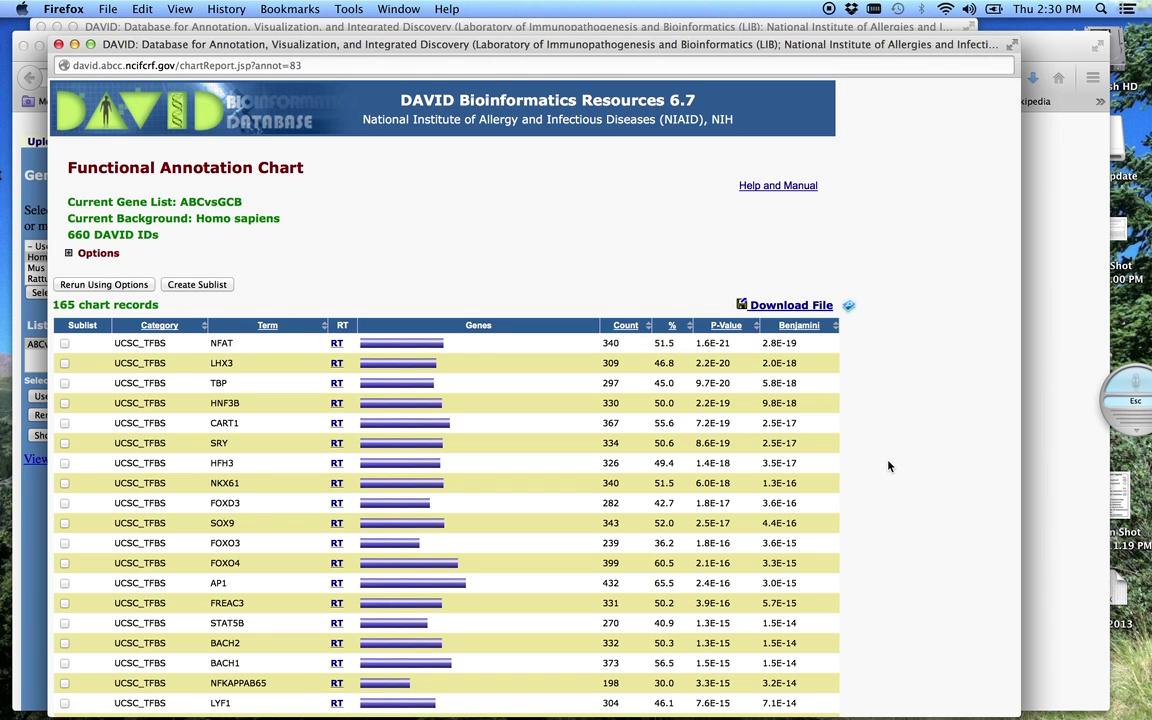
{"action": "scroll", "coordinate": [798, 413], "scroll_direction": "down", "scroll_amount": 3}
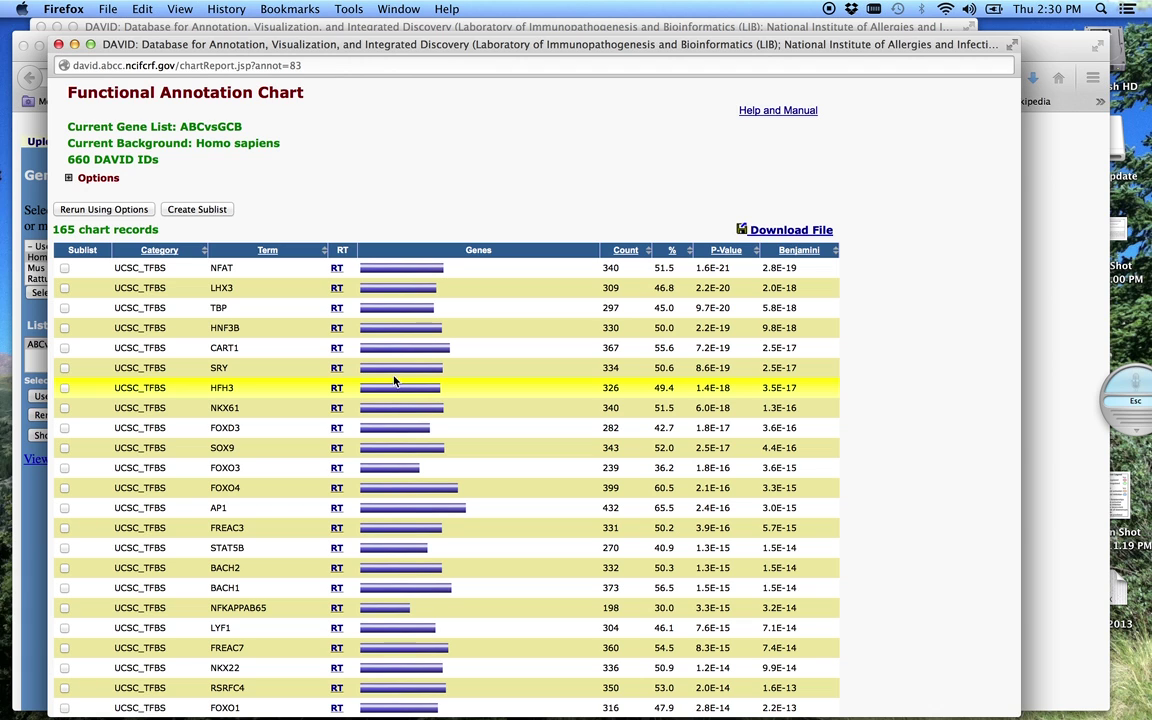
Close the UCSC_TFBS chart window and collapse the Protein_Interactions list on the summary
{"action": "left_click", "coordinate": [58, 44]}
{"action": "left_click", "coordinate": [231, 365]}
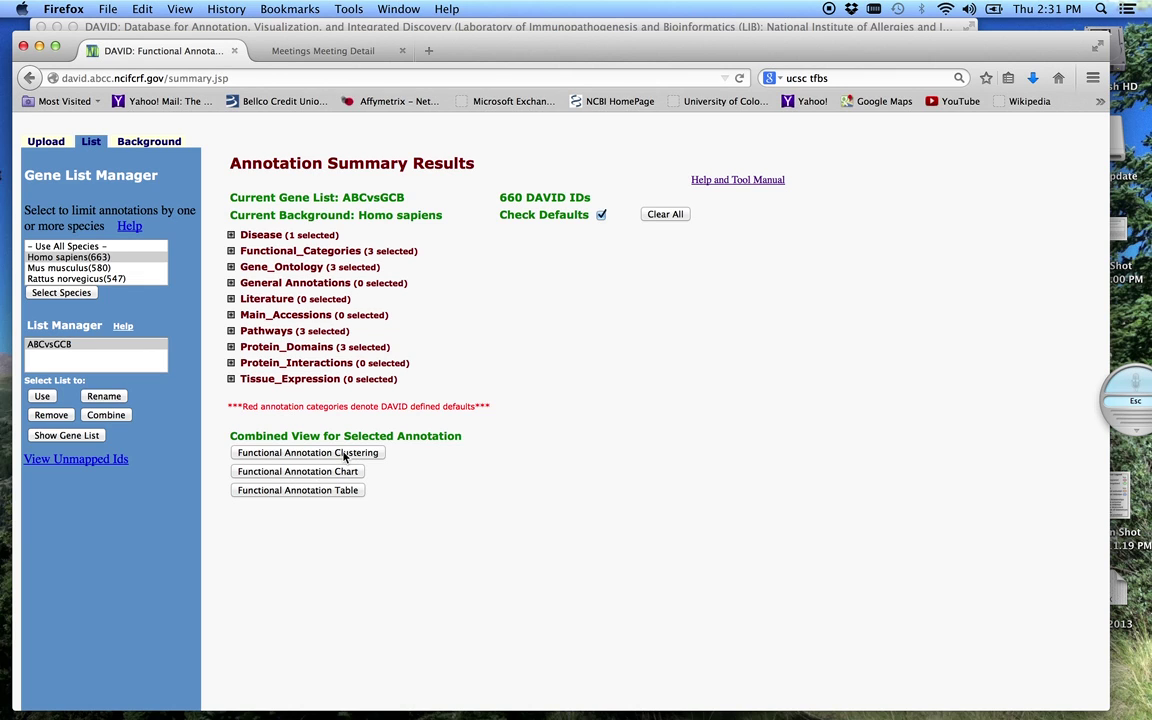
Open Functional Annotation Clustering for ABCvsGCB in a larger window and choose High classification stringency
{"action": "left_click", "coordinate": [344, 453]}
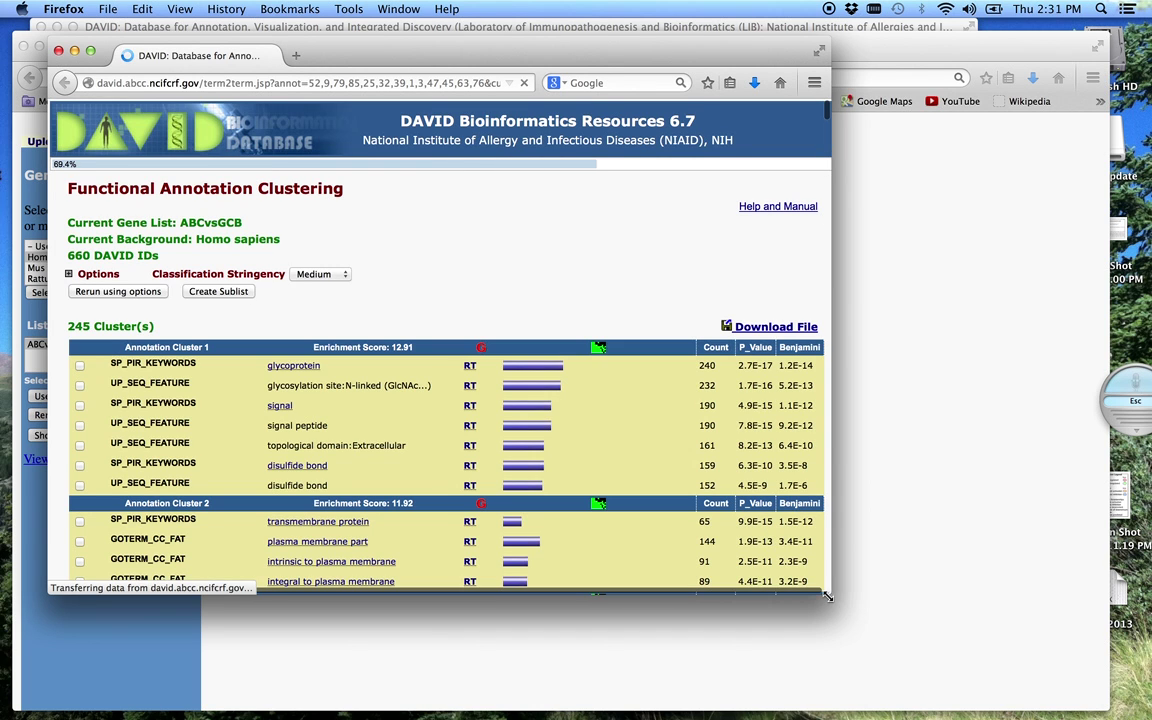
{"action": "left_click_drag", "start_coordinate": [832, 597], "coordinate": [1003, 718]}
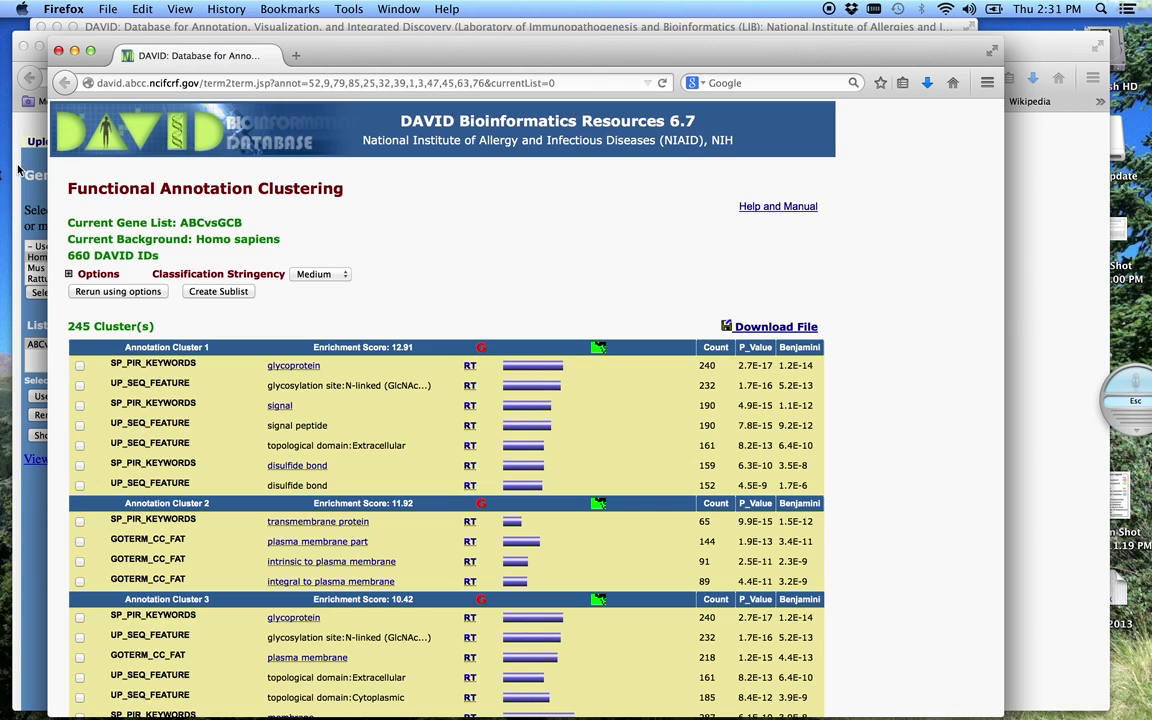
{"action": "left_click", "coordinate": [68, 274]}
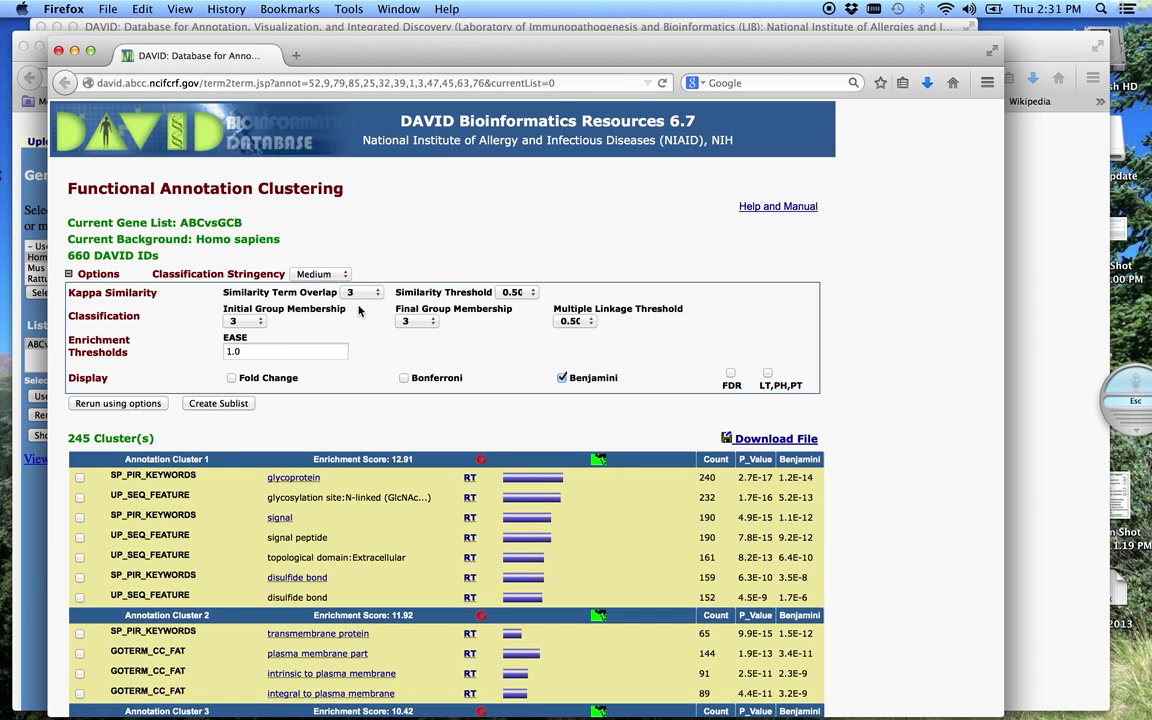
{"action": "left_click", "coordinate": [95, 275]}
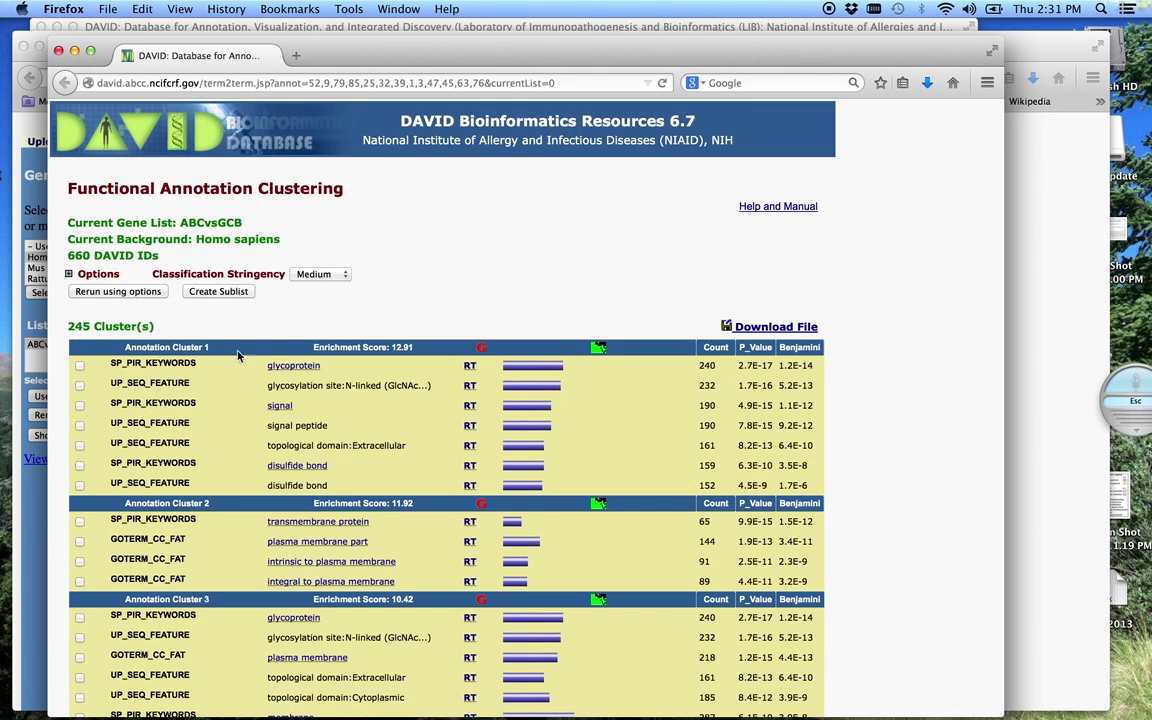
{"action": "left_click", "coordinate": [343, 279]}
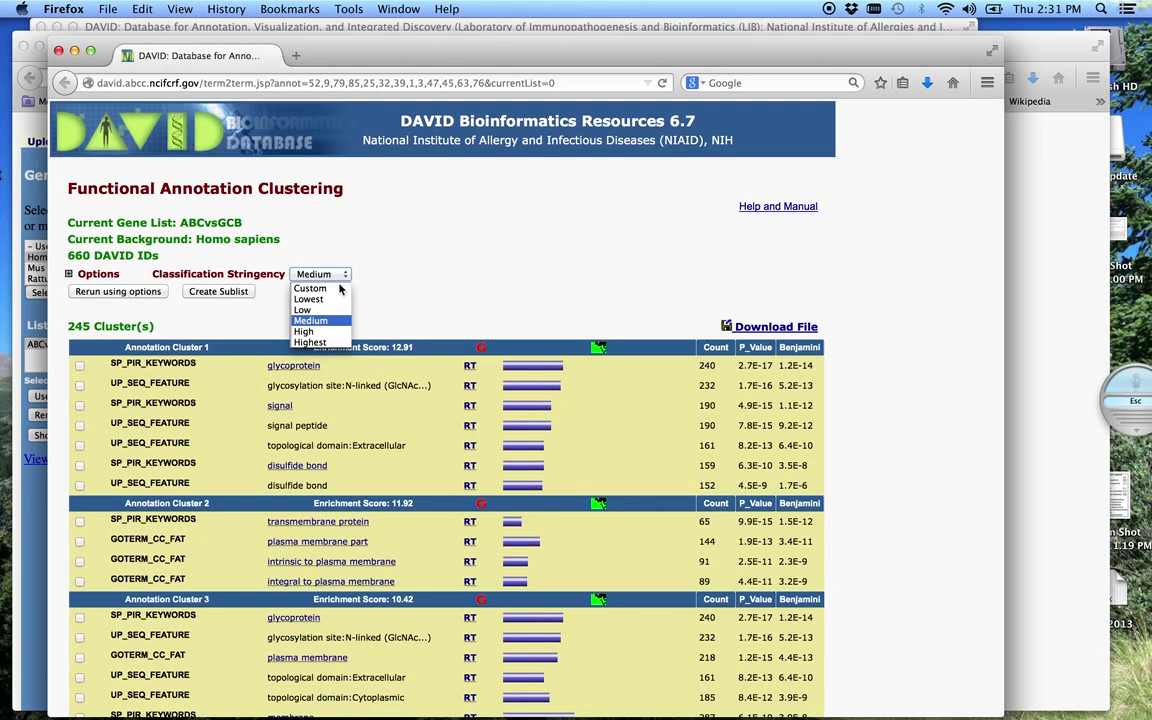
{"action": "left_click", "coordinate": [325, 333]}
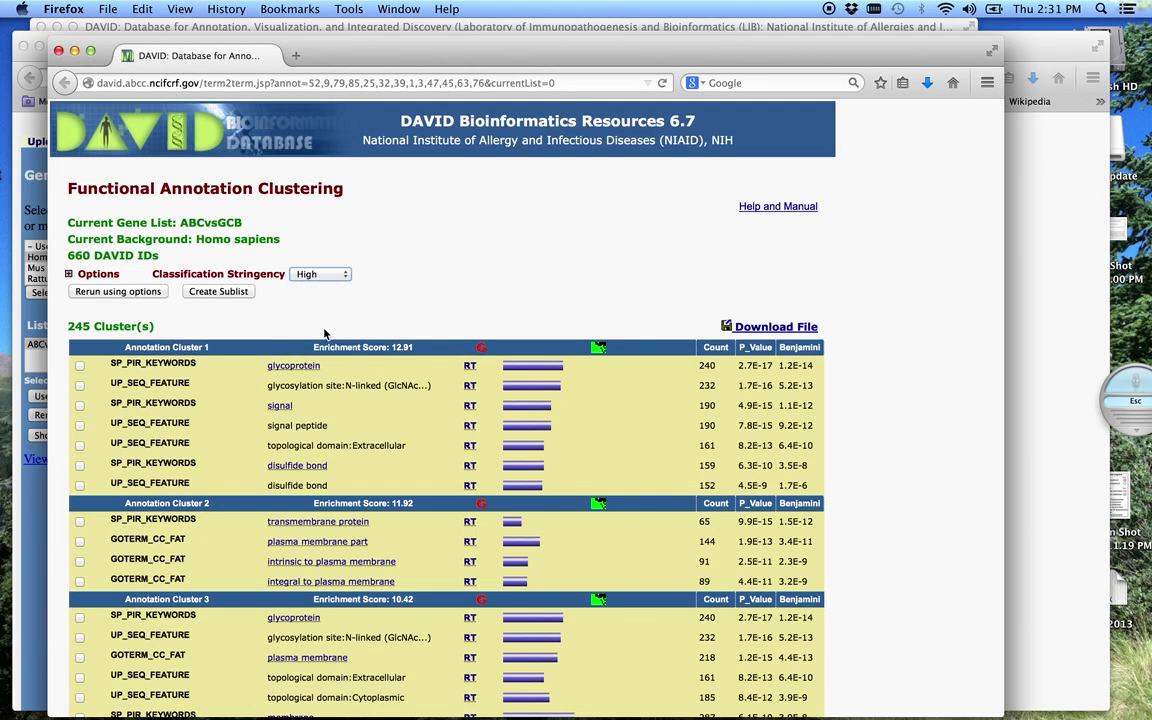
Rerun clustering at High stringency, giving Cluster 1 led by Protocadherin gamma
{"action": "left_click", "coordinate": [130, 291]}
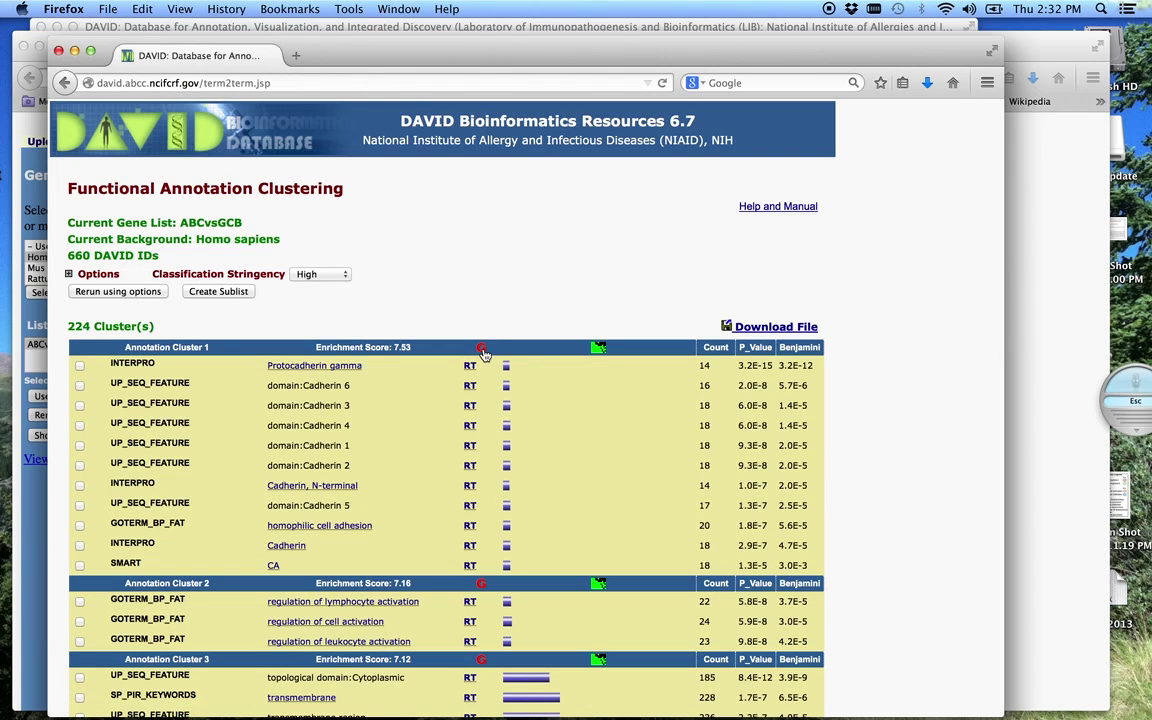
{"action": "left_click", "coordinate": [482, 350]}
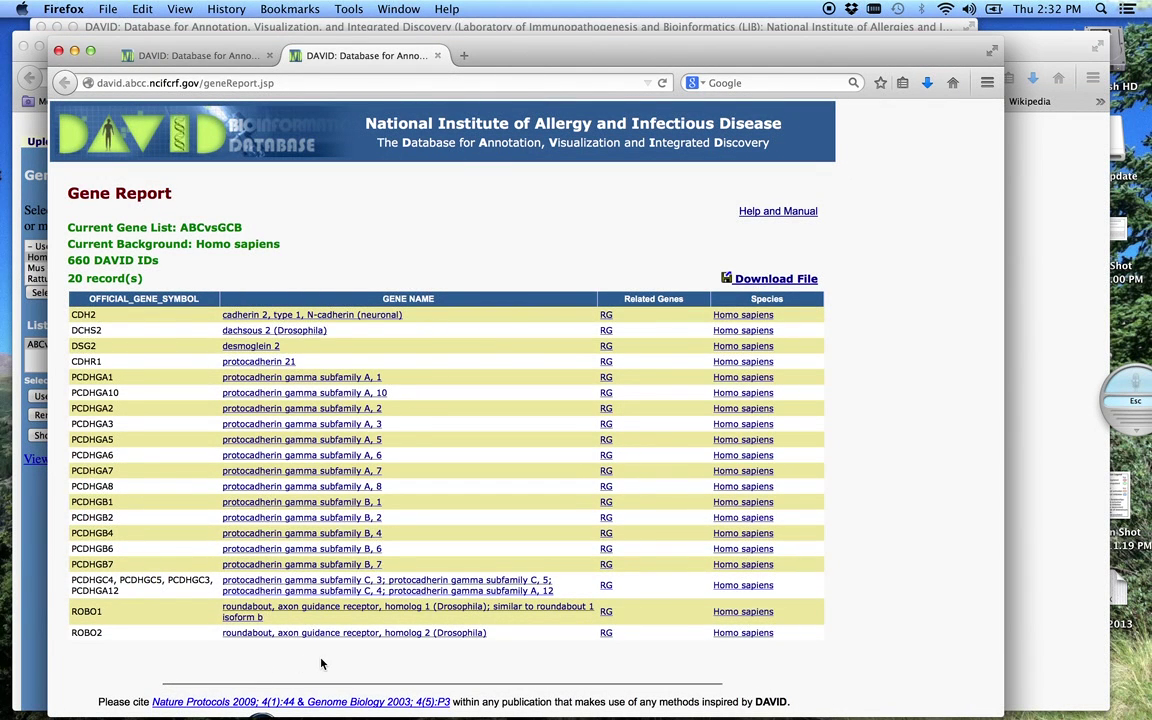
{"action": "left_click", "coordinate": [438, 56]}
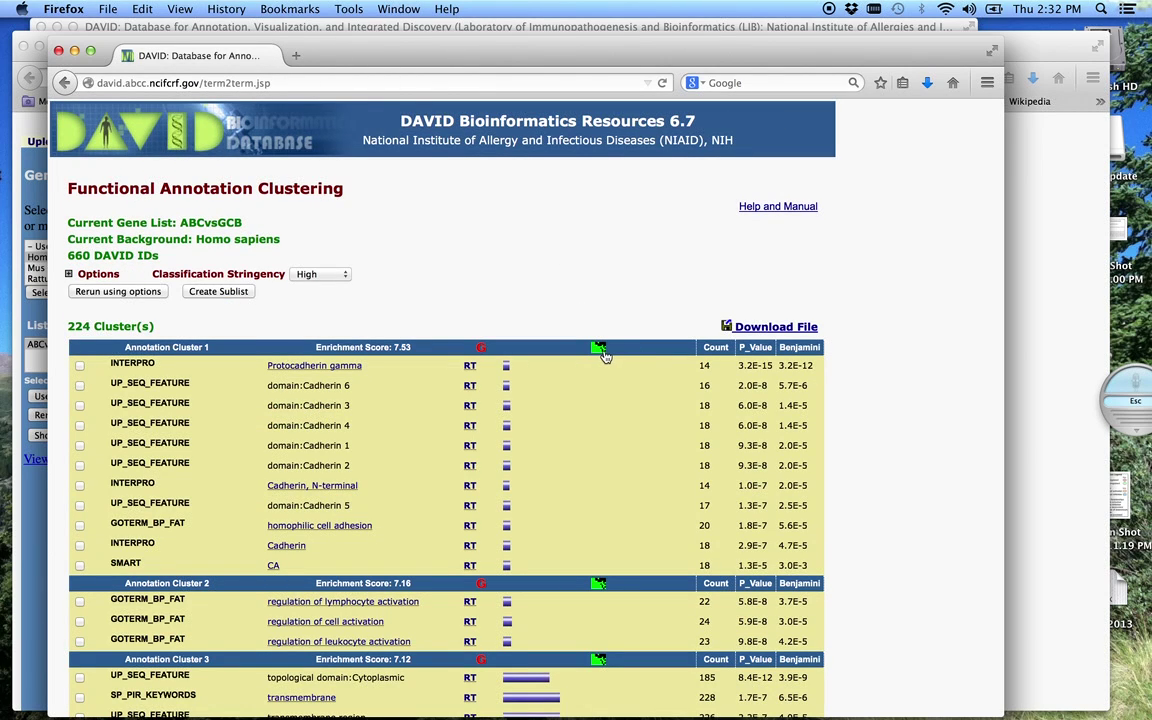
{"action": "left_click", "coordinate": [603, 352]}
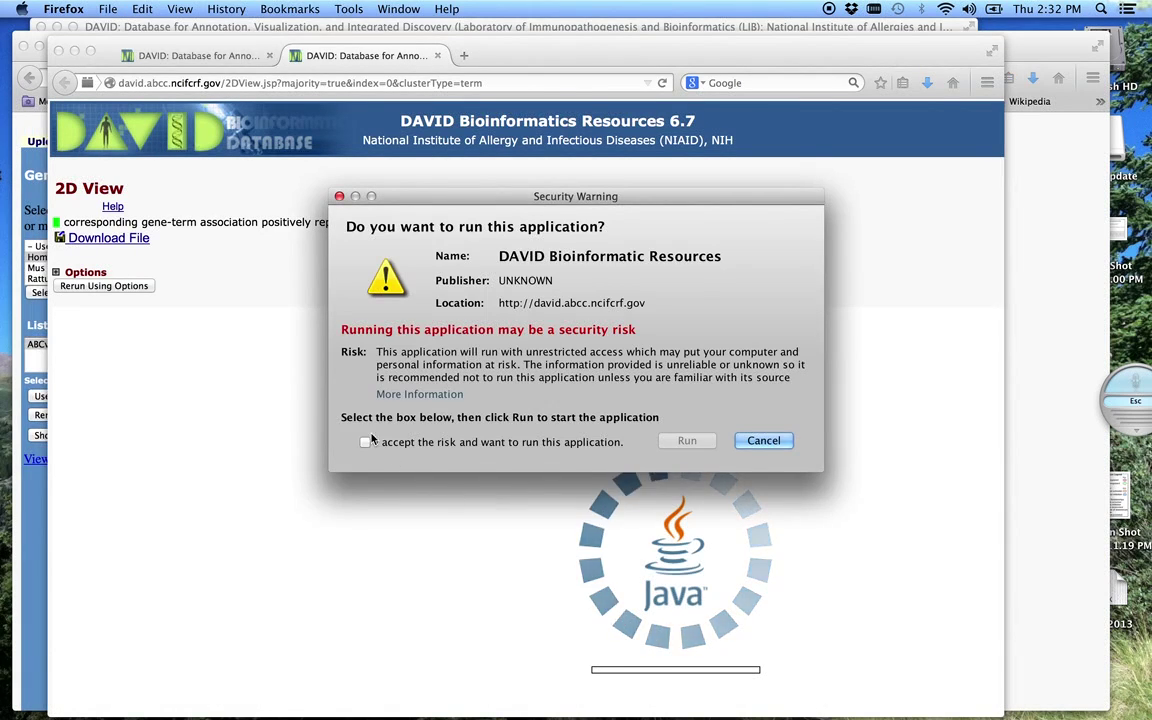
{"action": "left_click", "coordinate": [365, 442]}
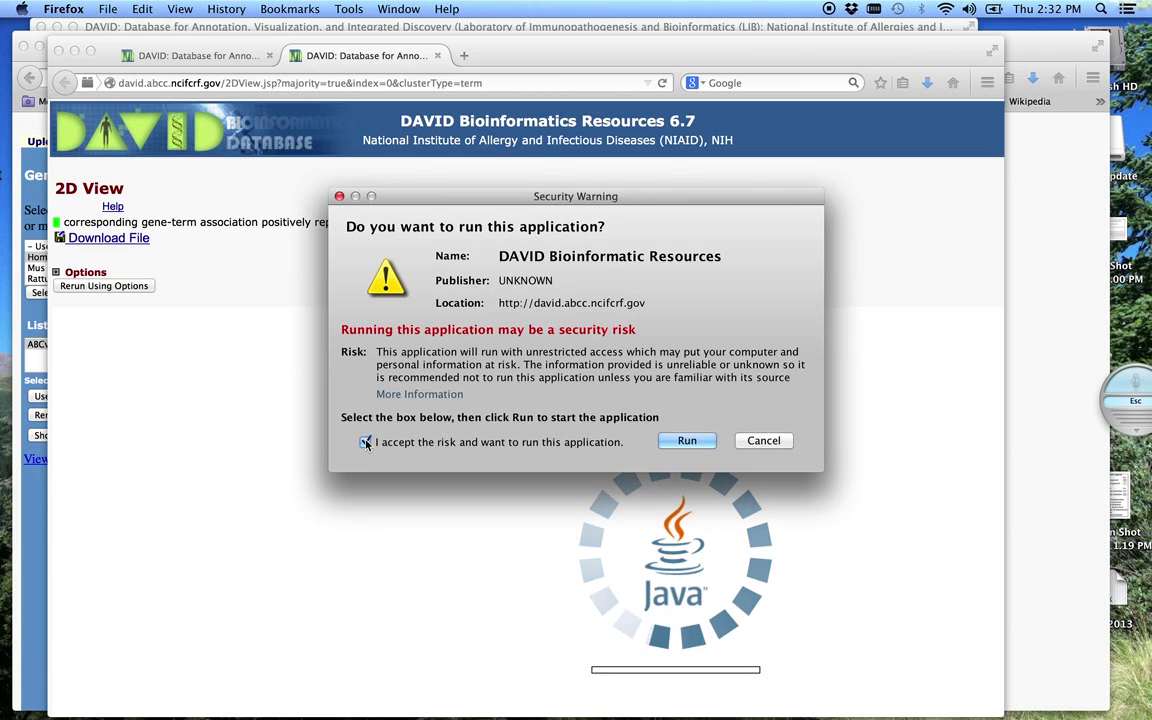
{"action": "left_click", "coordinate": [705, 440]}
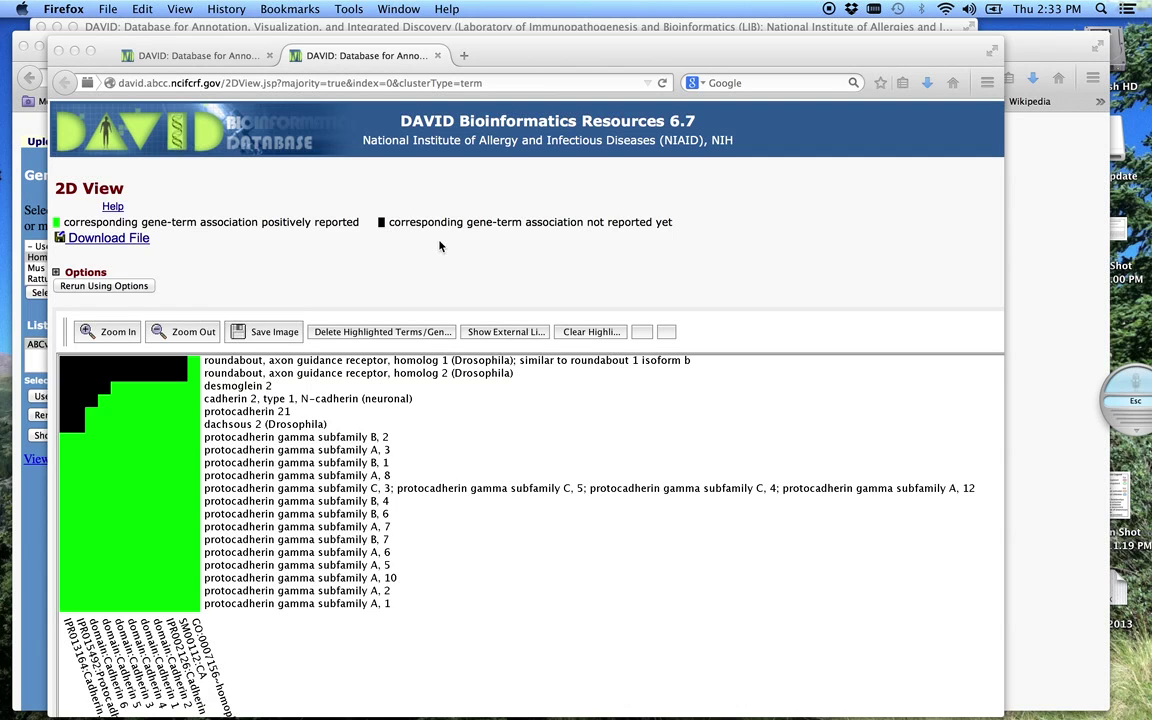
{"action": "left_click", "coordinate": [438, 56]}
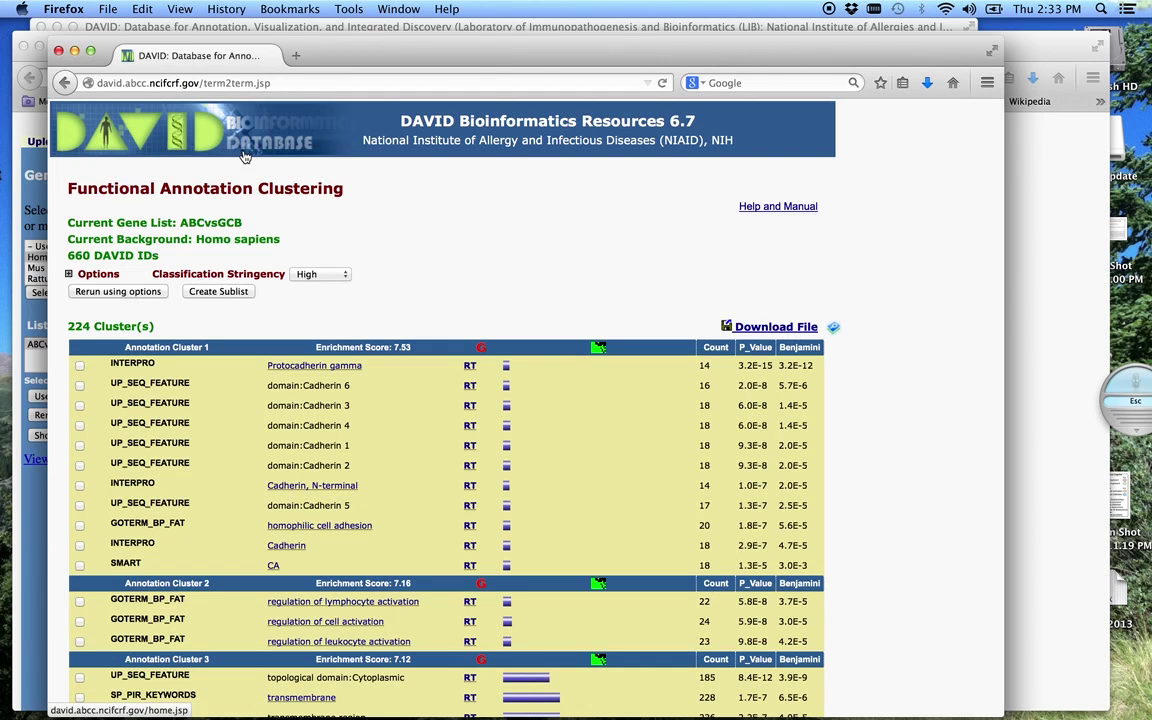
Close the clustering window and enlarge the 856-record Functional Annotation Chart window
{"action": "left_click", "coordinate": [58, 50]}
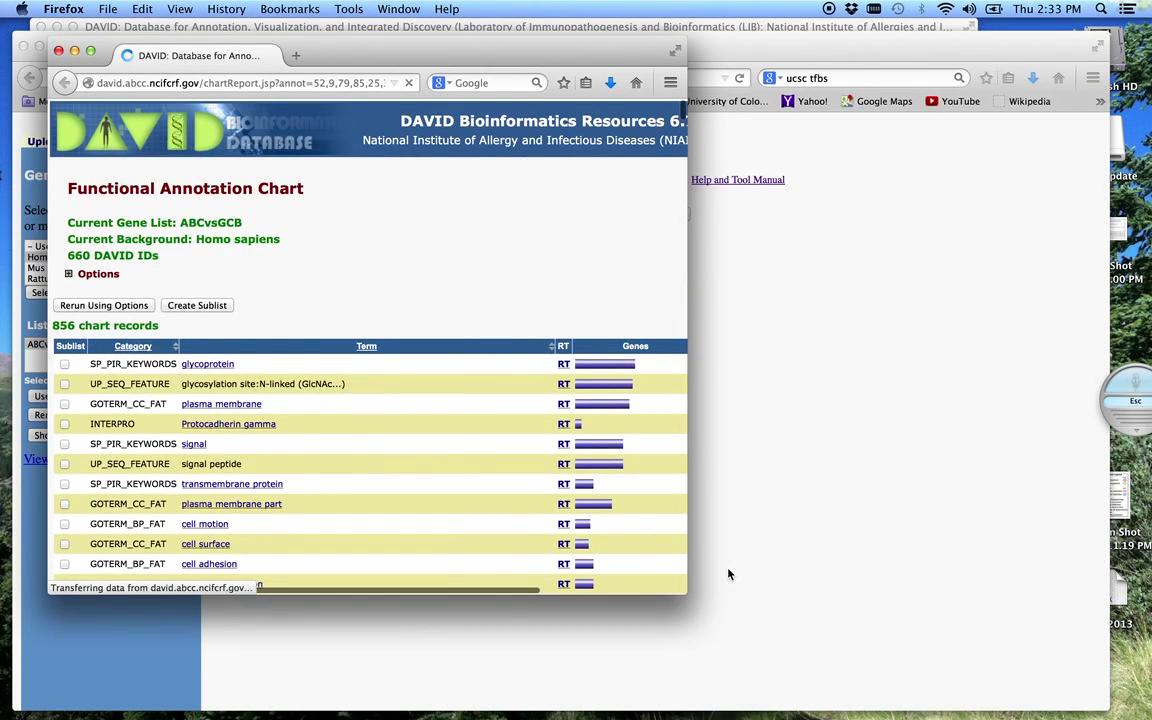
{"action": "left_click_drag", "start_coordinate": [695, 598], "coordinate": [1008, 675]}
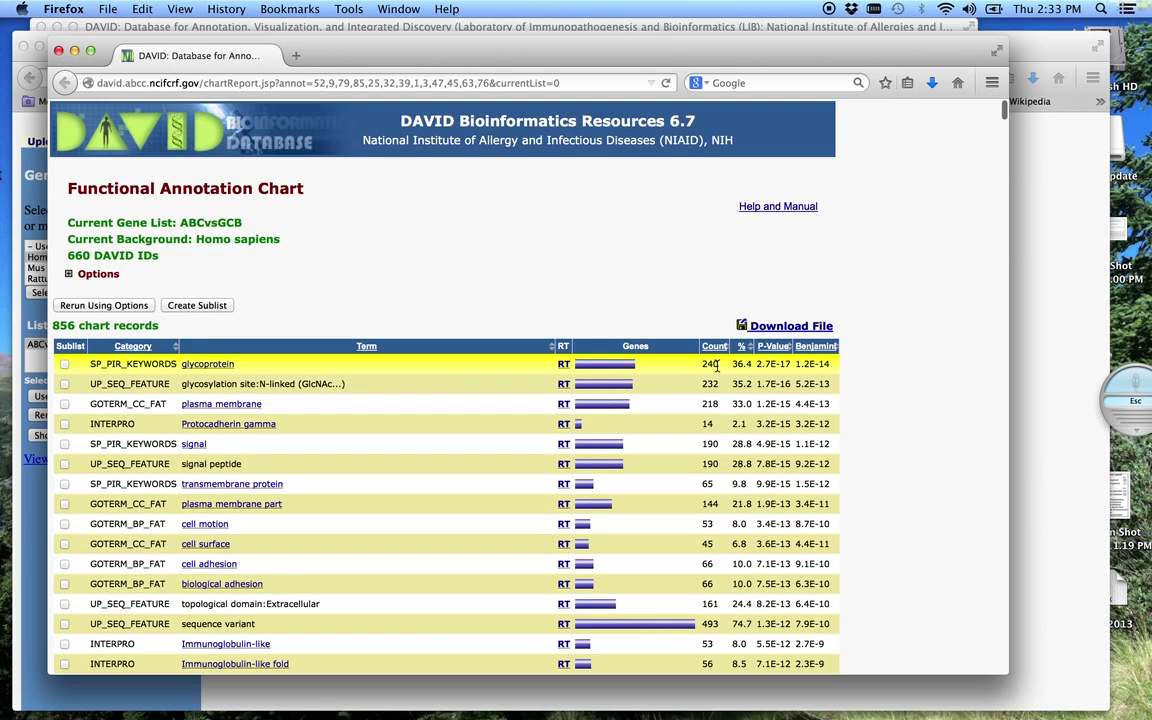
Show the Gene Report of 240 glycoprotein genes, starting with ABI3BP and ADAMTS9
{"action": "left_click", "coordinate": [620, 366]}
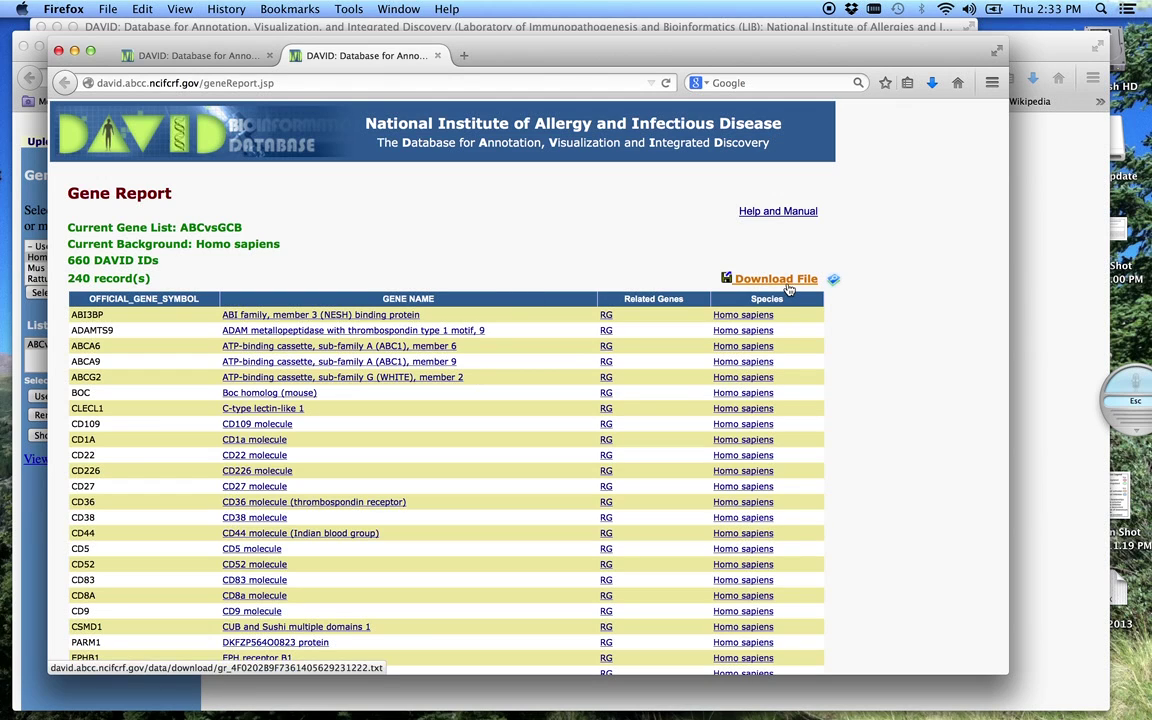
{"action": "scroll", "coordinate": [397, 341], "scroll_direction": "down", "scroll_amount": 1}
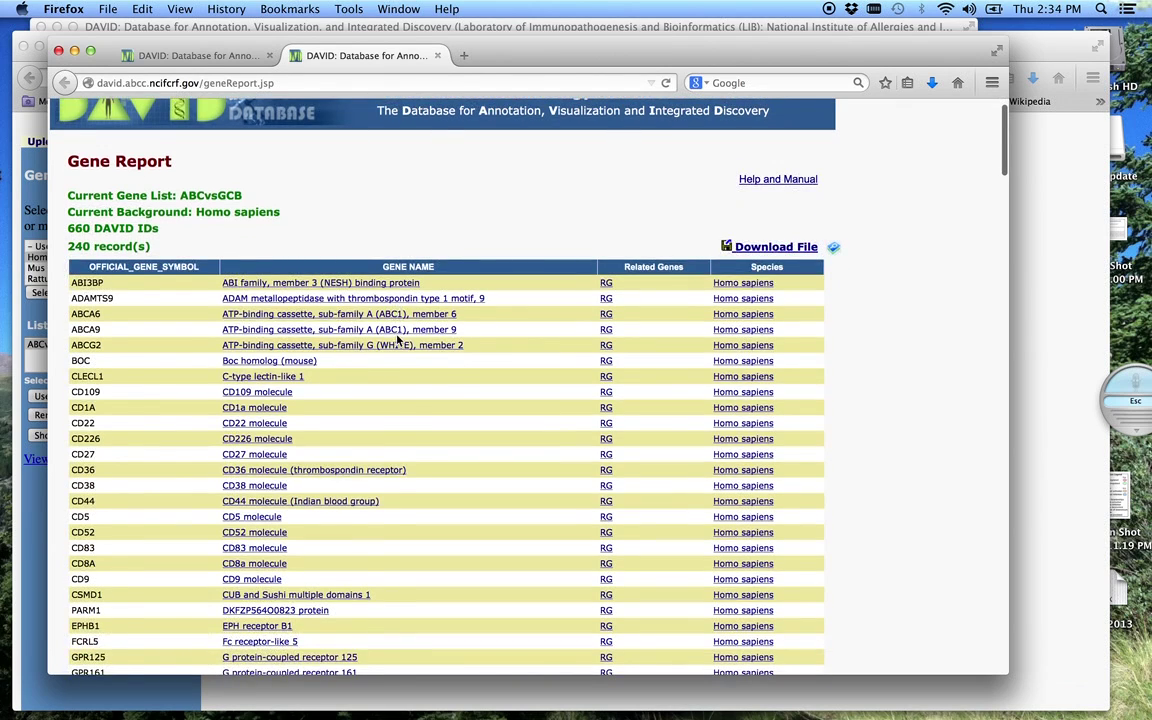
{"action": "scroll", "coordinate": [397, 341], "scroll_direction": "up", "scroll_amount": 1}
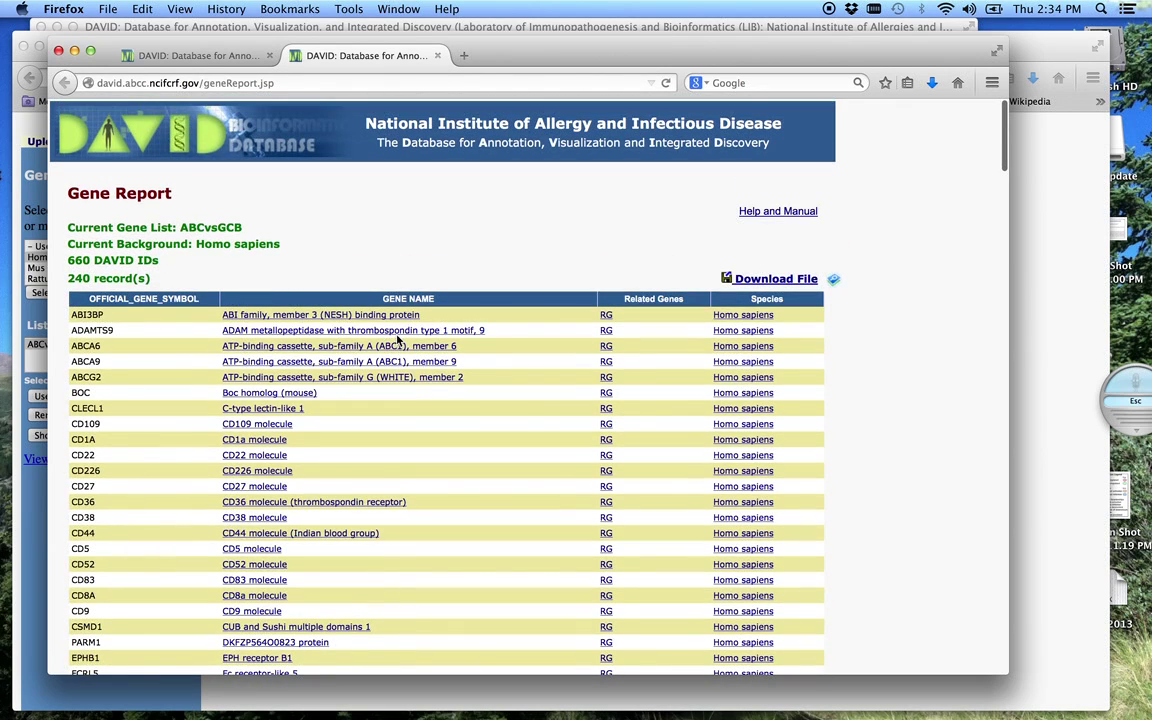
Close the glycoprotein gene report and the chart, then open the 656-record Functional Annotation Table
{"action": "left_click", "coordinate": [439, 56]}
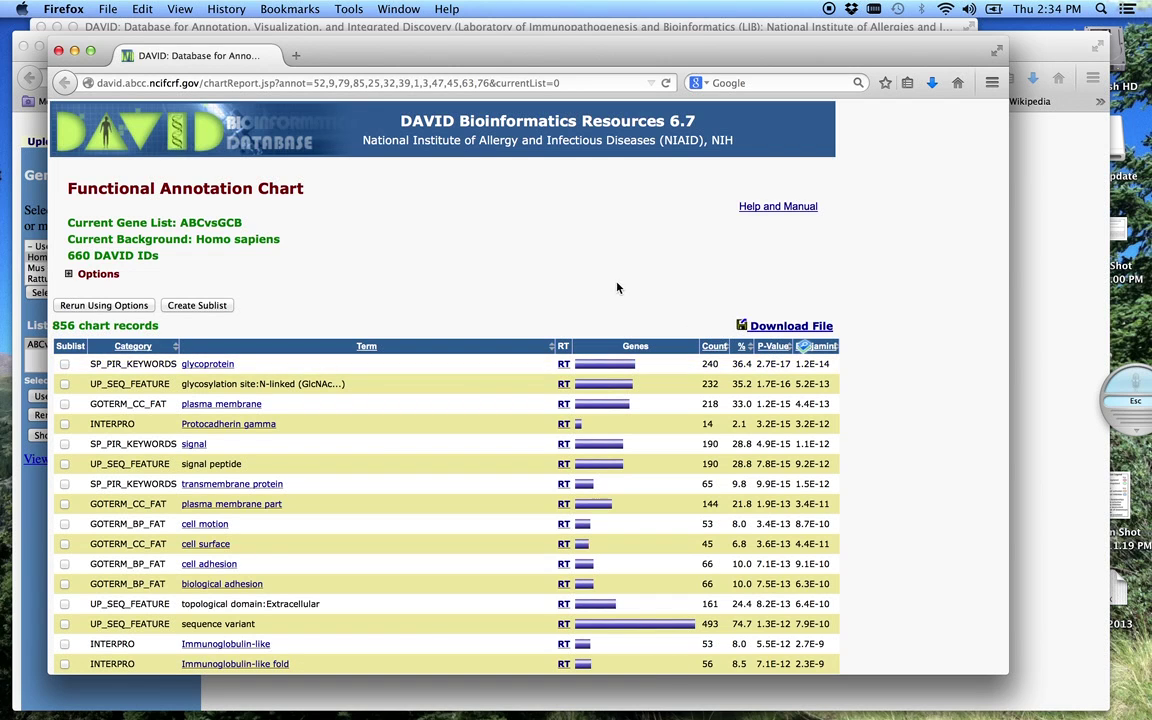
{"action": "scroll", "coordinate": [616, 288], "scroll_direction": "down", "scroll_amount": 5}
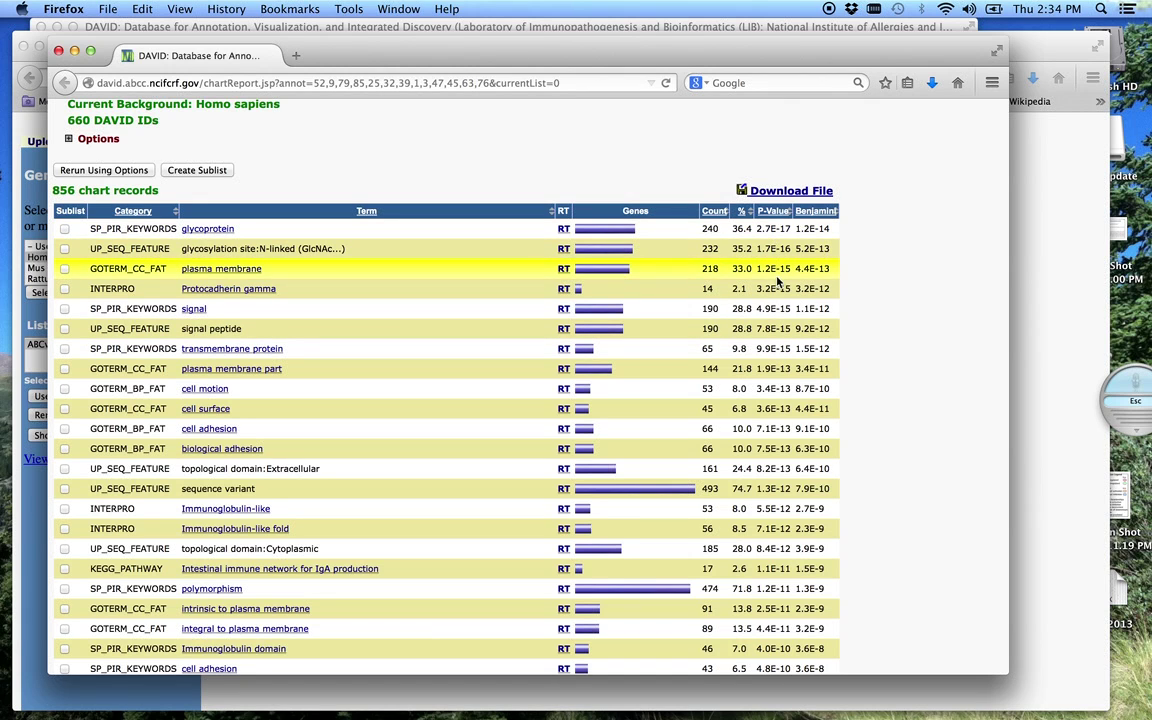
{"action": "scroll", "coordinate": [876, 357], "scroll_direction": "down", "scroll_amount": 3}
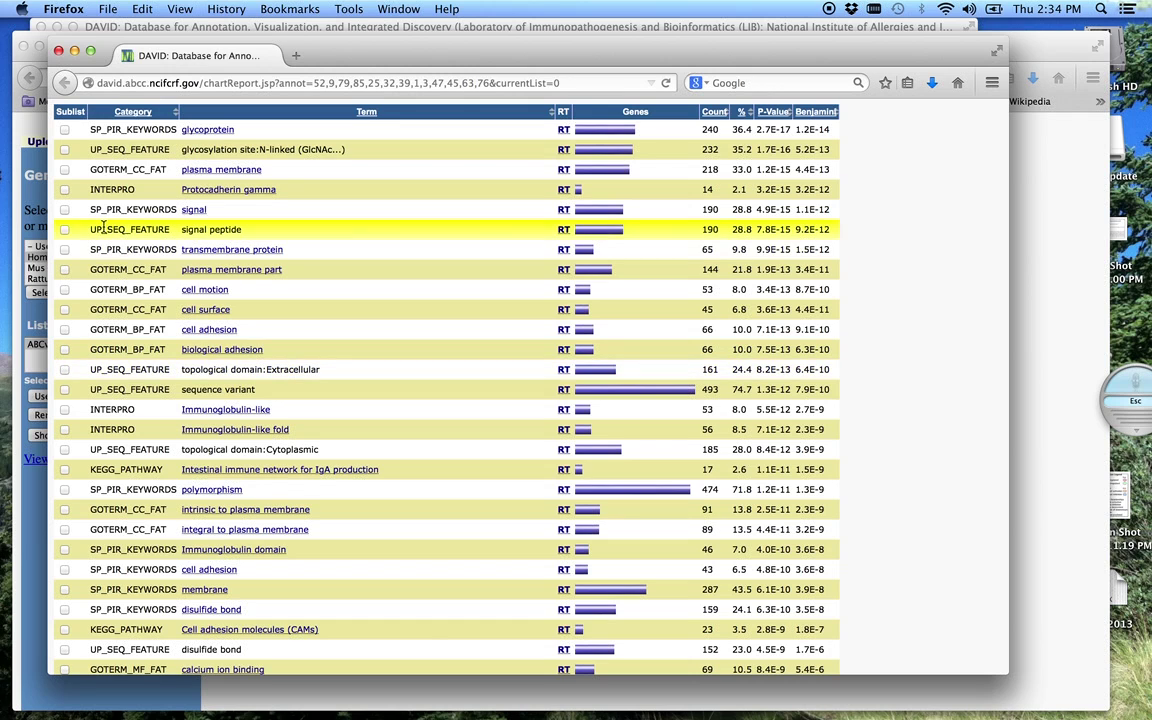
{"action": "left_click", "coordinate": [58, 51]}
{"action": "left_click", "coordinate": [353, 492]}
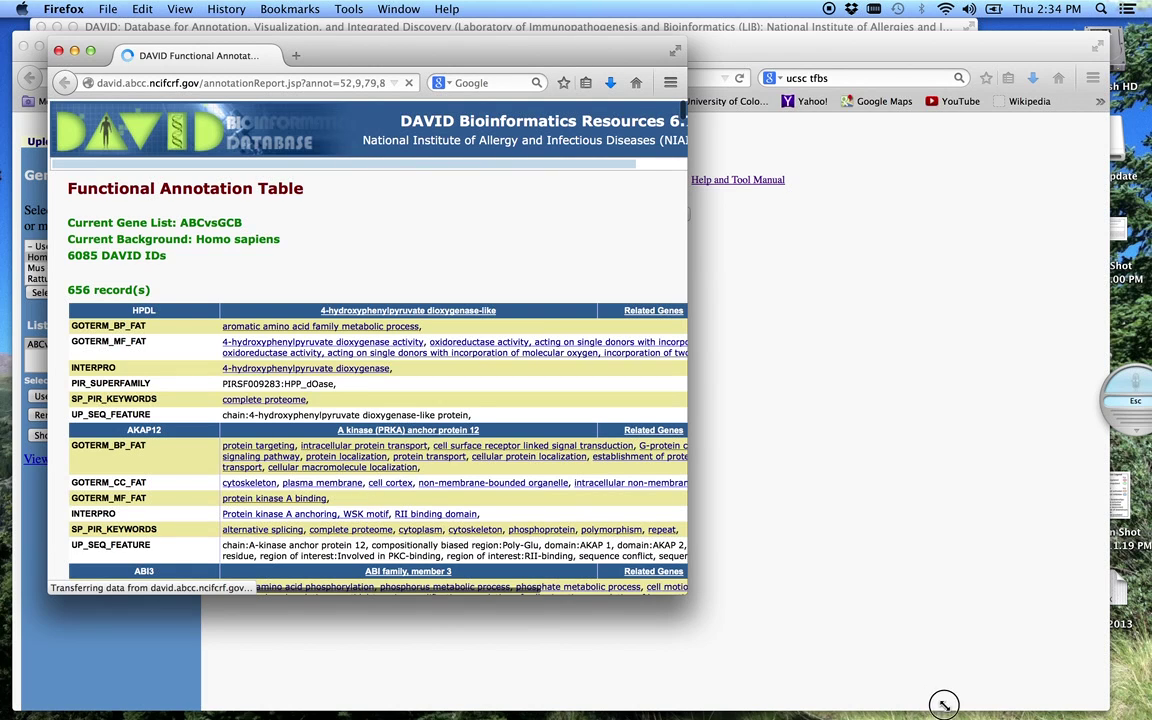
Widen the Functional Annotation Table window so HPDL's GO and InterPro annotations read in full
{"action": "left_click_drag", "start_coordinate": [944, 705], "coordinate": [960, 712]}
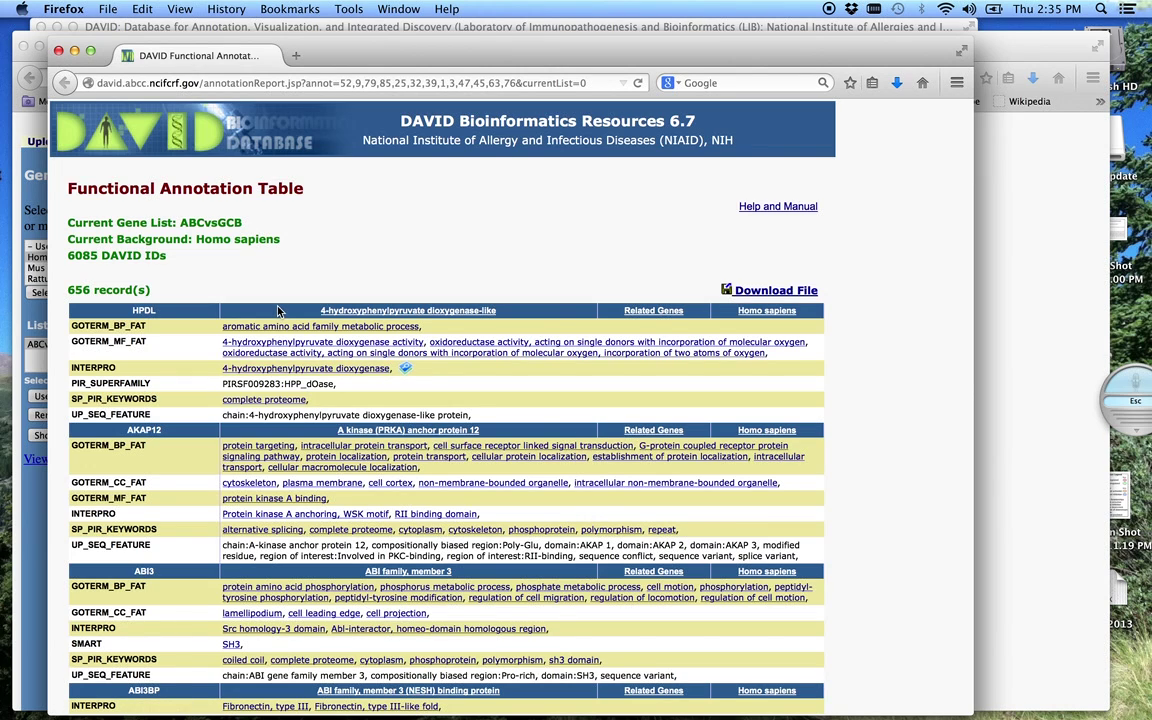
Close the table window and return to the top of the ABCvsGCB Annotation Summary Results
{"action": "left_click", "coordinate": [58, 51]}
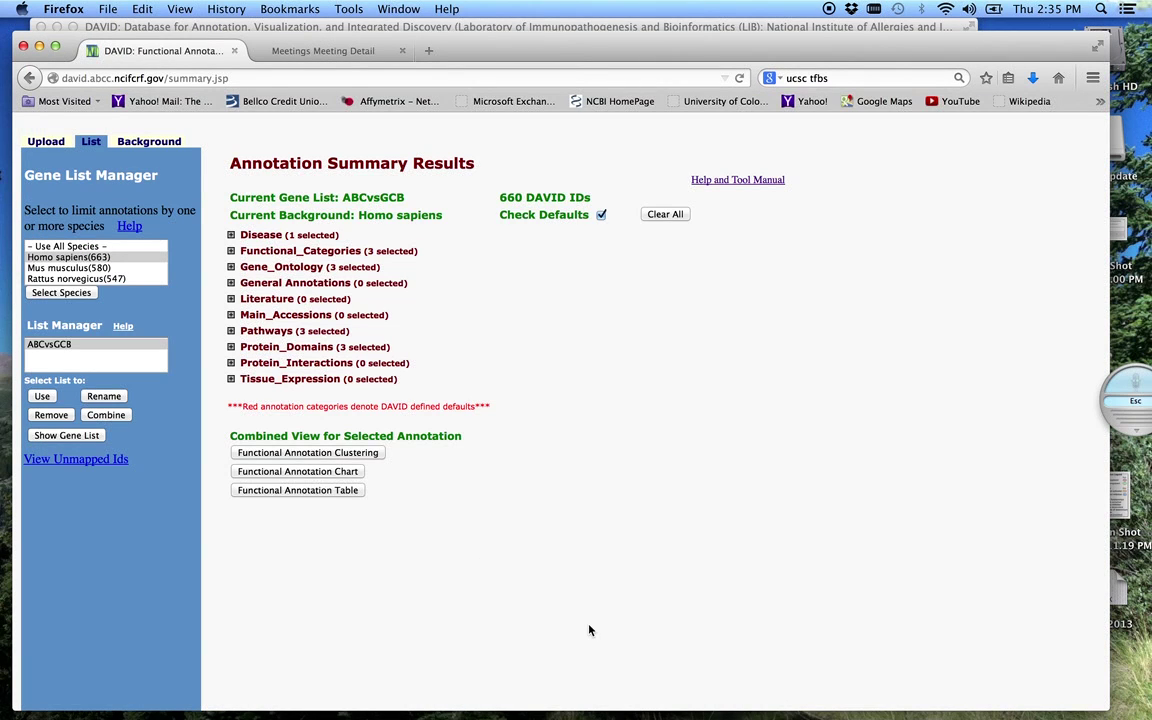
{"action": "scroll", "coordinate": [589, 630], "scroll_direction": "up", "scroll_amount": 2}
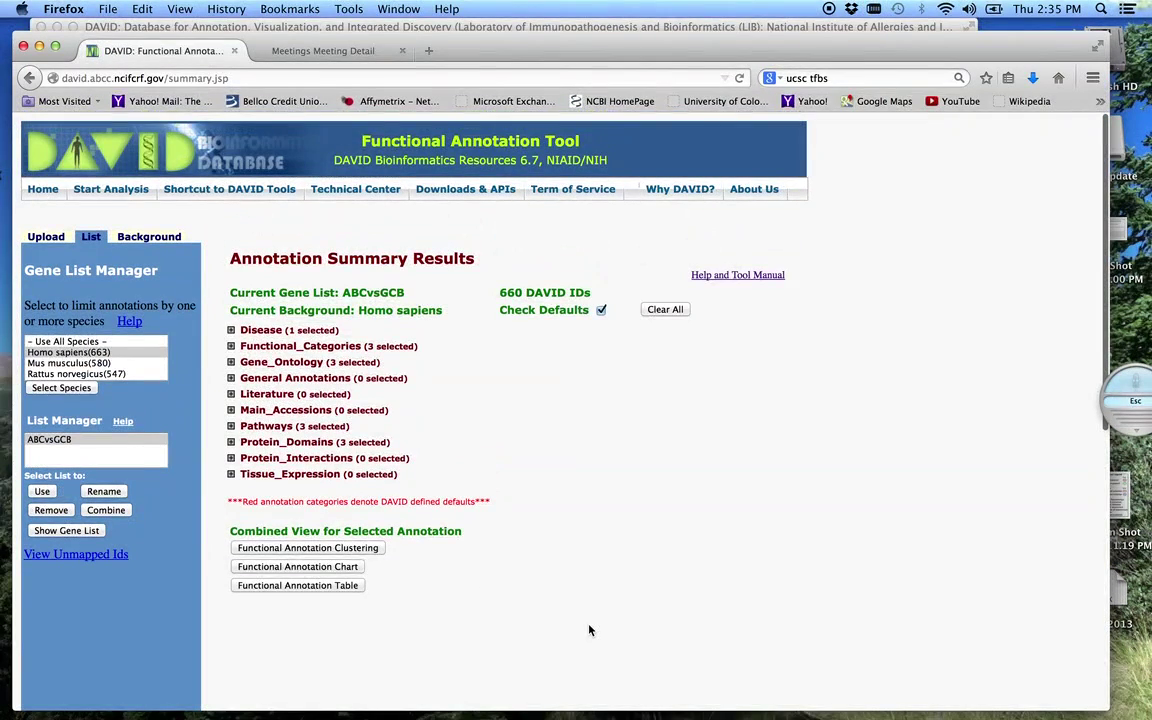